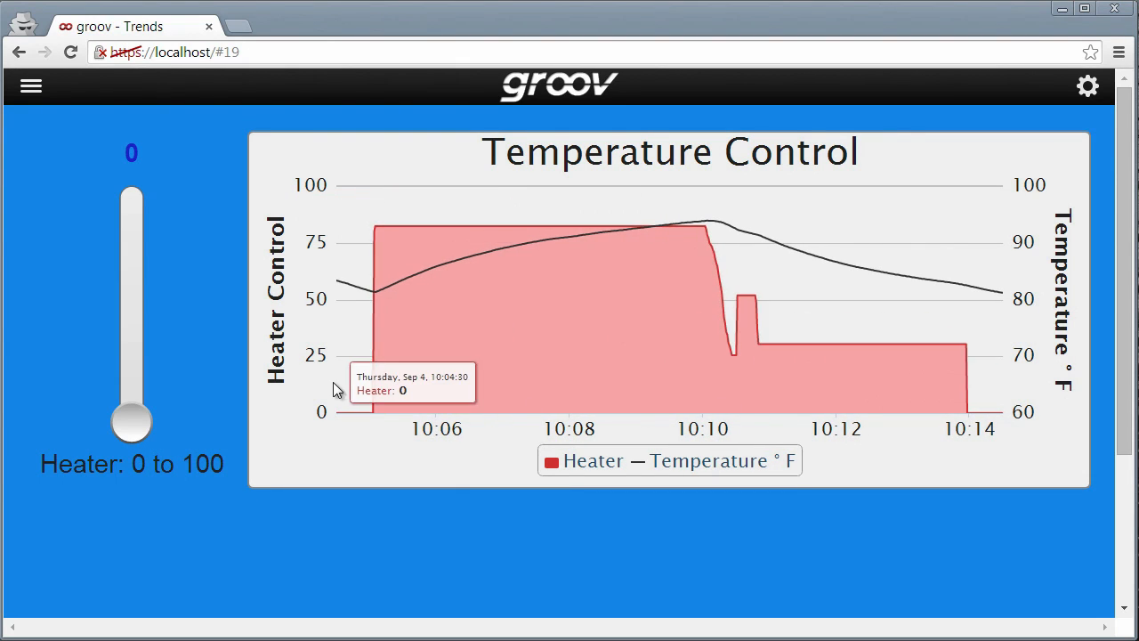
View the Buttons page under New in 2.2! and return to the Trends page.
{"action": "left_click", "coordinate": [28, 88]}
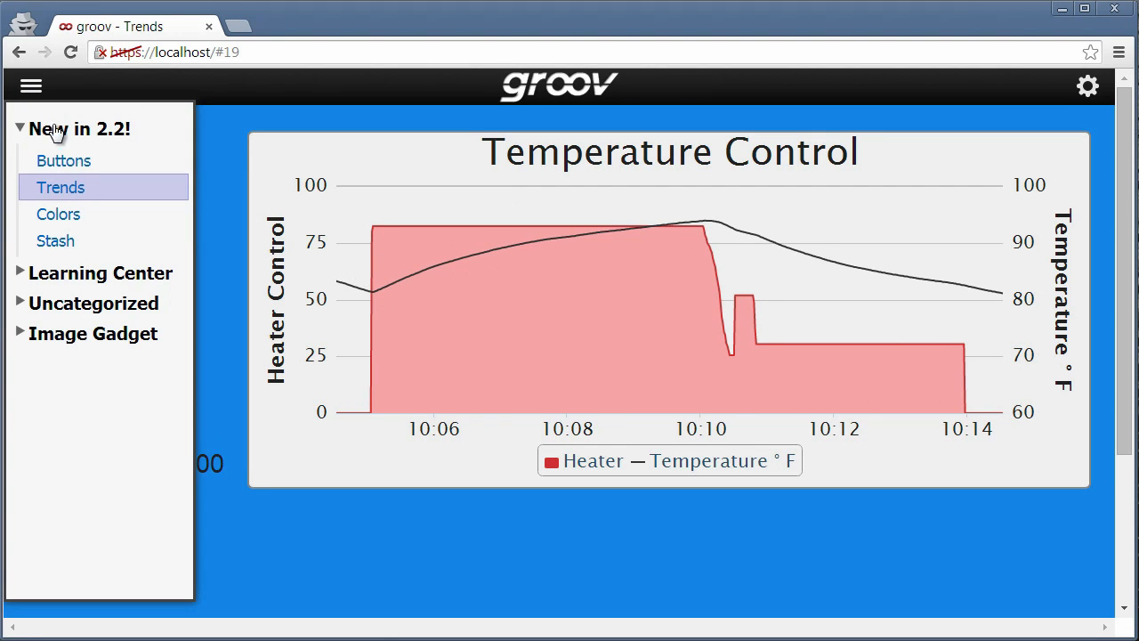
{"action": "left_click", "coordinate": [62, 161]}
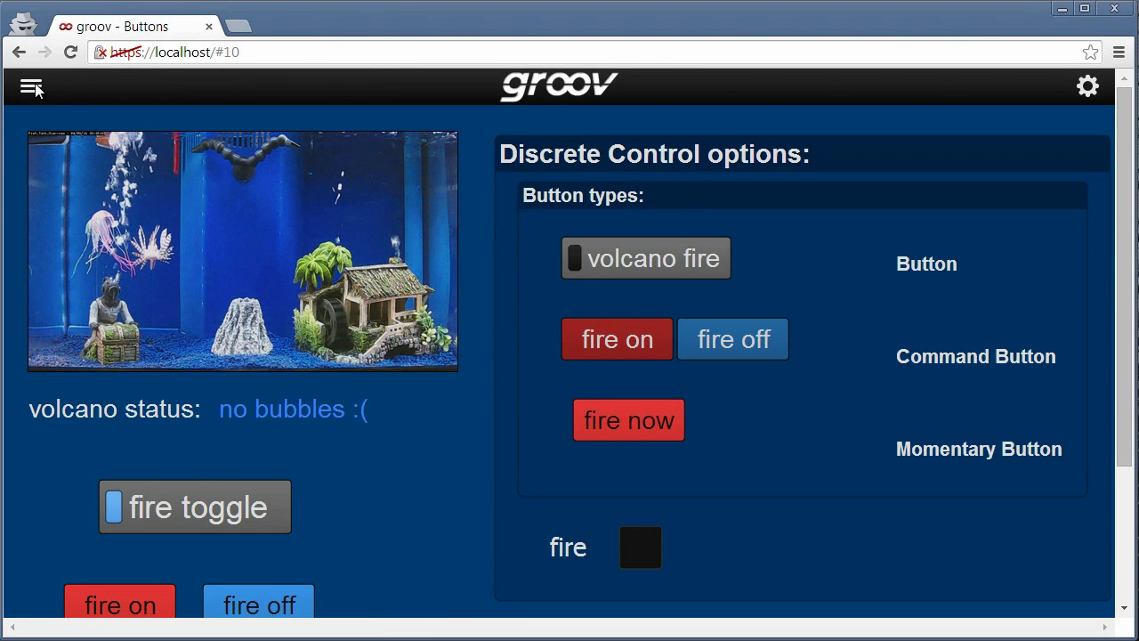
{"action": "left_click", "coordinate": [31, 86]}
{"action": "left_click", "coordinate": [71, 188]}
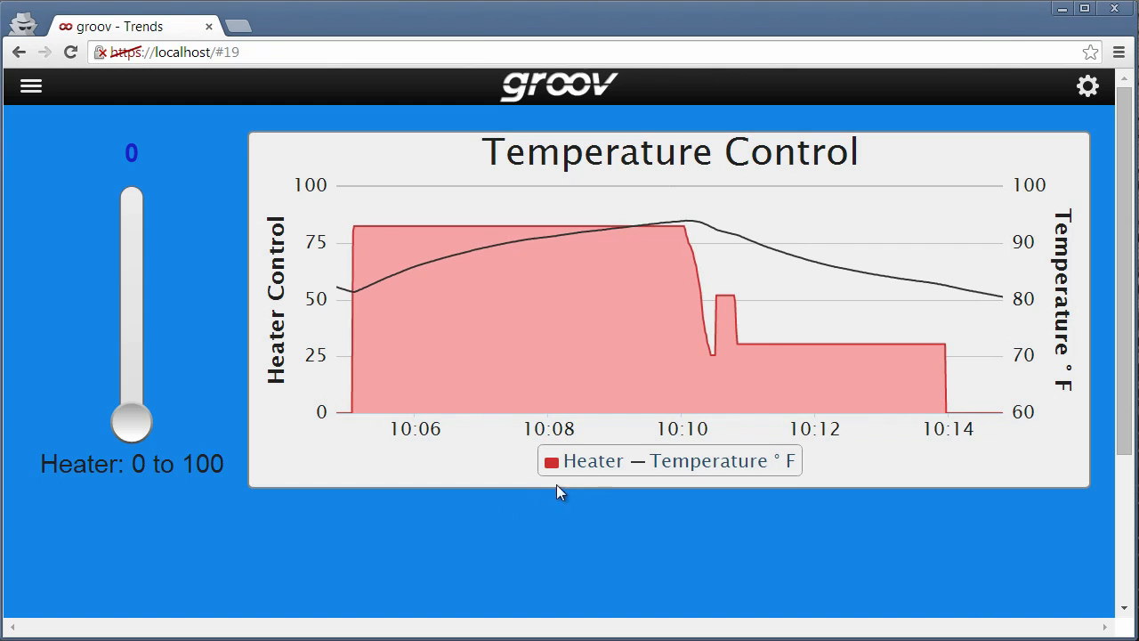
Hide and show again first the Heater series and then the Temperature series in the trend.
{"action": "left_click", "coordinate": [586, 472]}
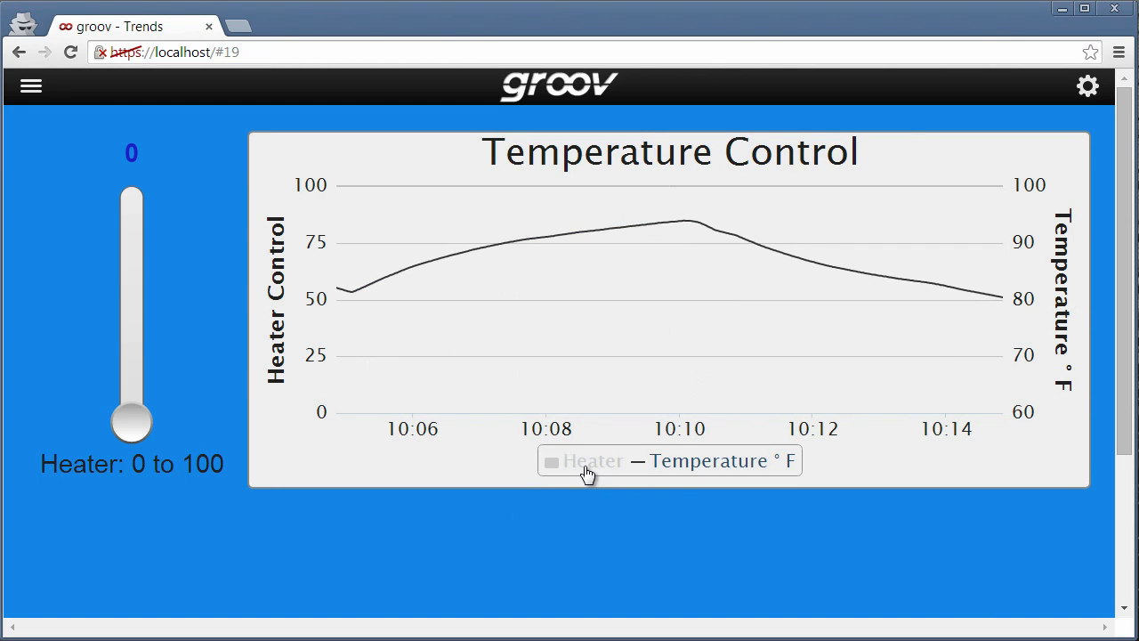
{"action": "left_click", "coordinate": [586, 472]}
{"action": "left_click", "coordinate": [682, 471]}
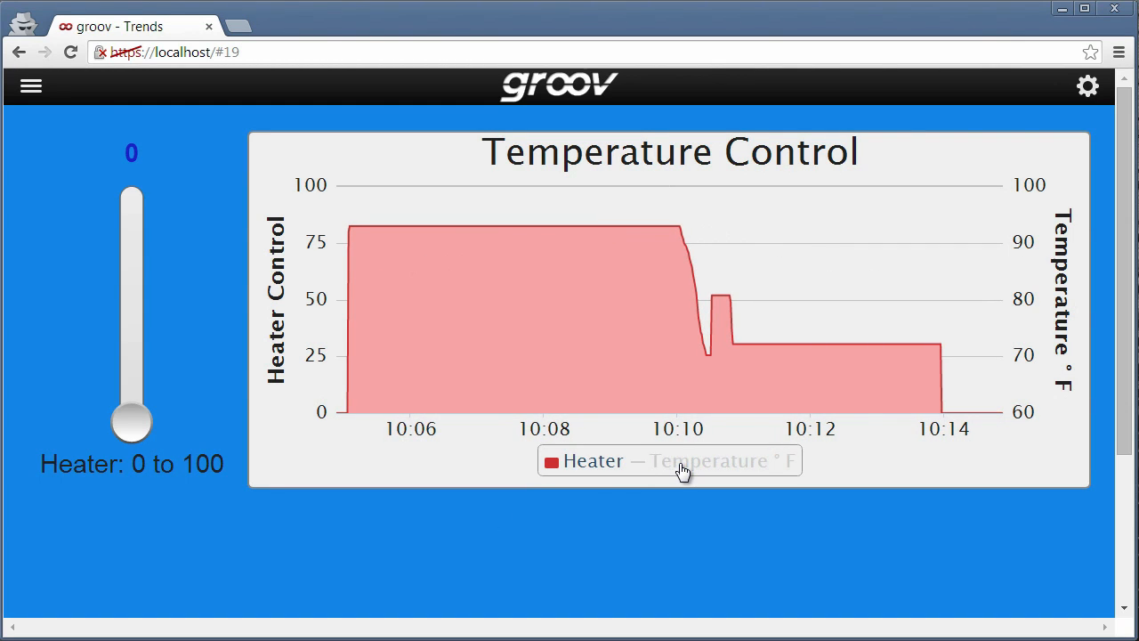
{"action": "left_click", "coordinate": [682, 471]}
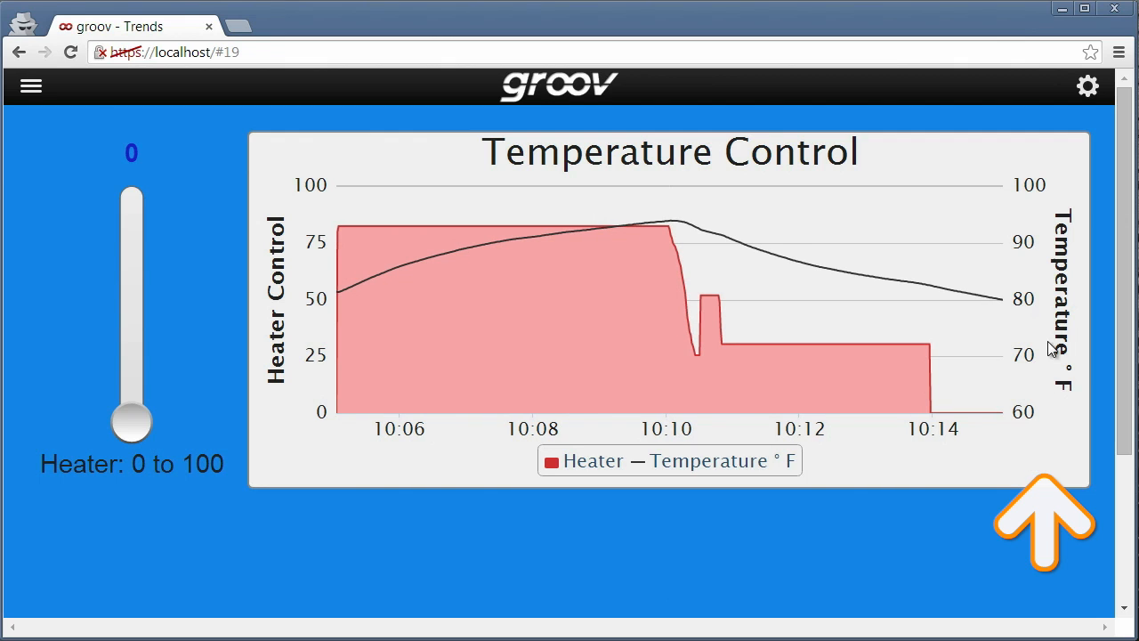
Switch to groov Build and move the existing Temperature Control trend to the lower part of the page, reducing its height.
{"action": "left_click", "coordinate": [1089, 88]}
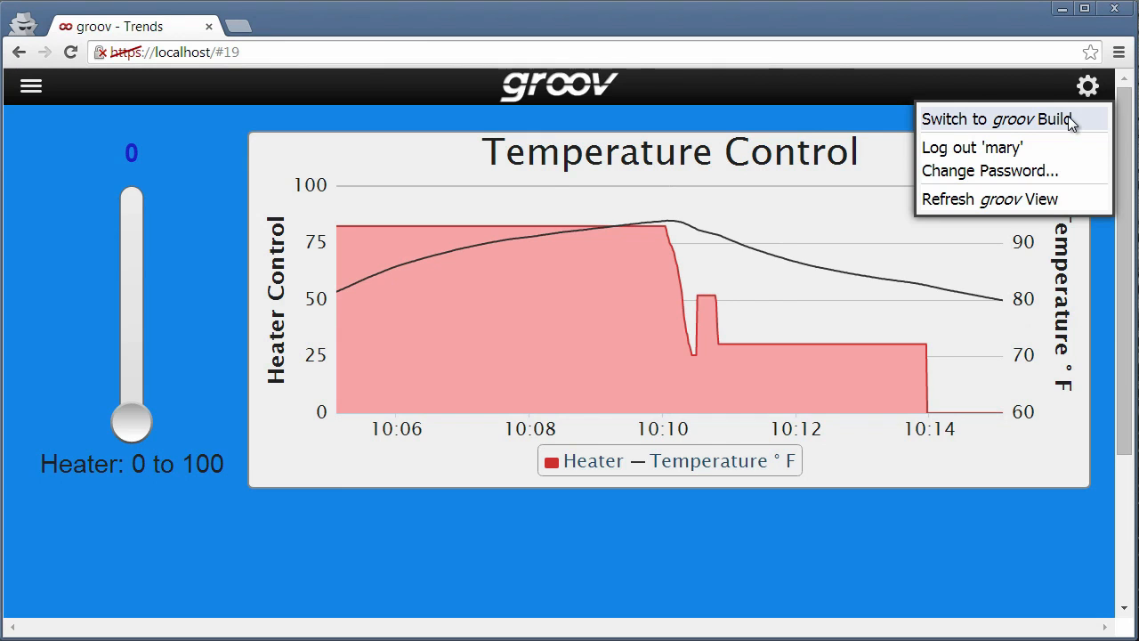
{"action": "left_click", "coordinate": [1070, 120]}
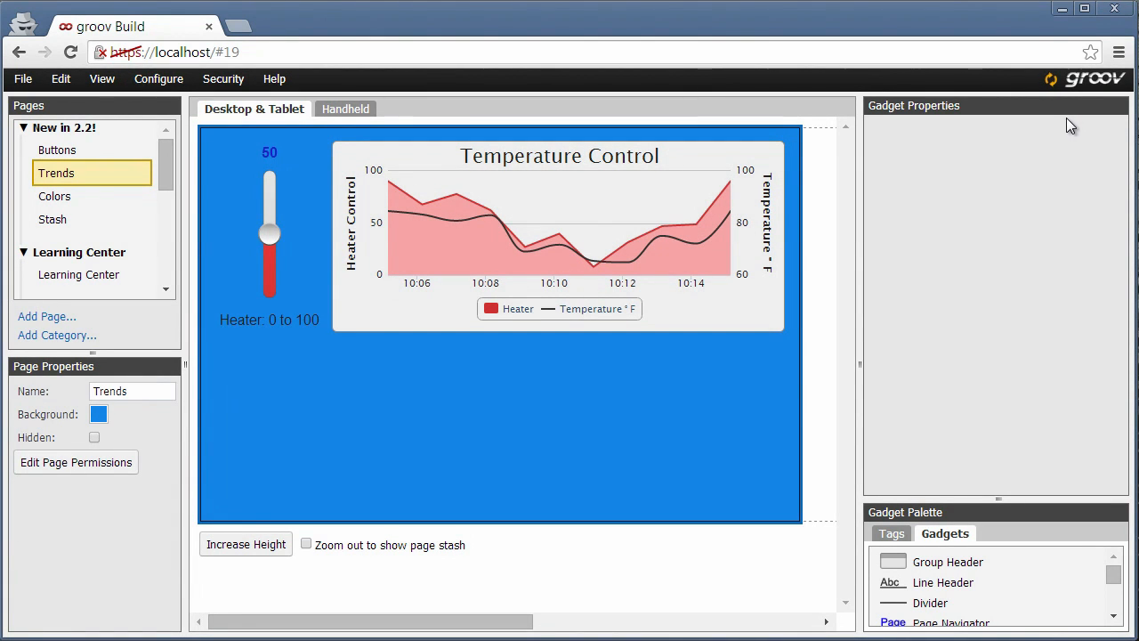
{"action": "left_click_drag", "start_coordinate": [672, 178], "coordinate": [668, 359]}
{"action": "left_click_drag", "start_coordinate": [565, 330], "coordinate": [563, 381]}
Add a new Trend gadget beside the heater slider and enlarge it to fill the space above the existing trend.
{"action": "left_click", "coordinate": [270, 255]}
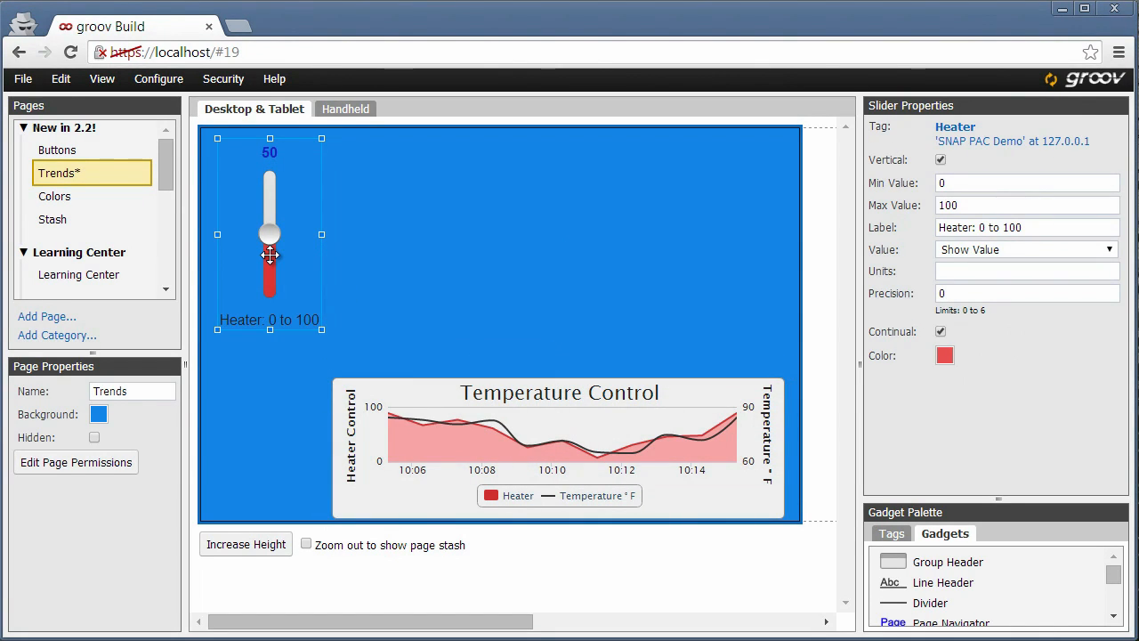
{"action": "left_click_drag", "start_coordinate": [997, 497], "coordinate": [1000, 316]}
{"action": "left_click_drag", "start_coordinate": [1112, 414], "coordinate": [1109, 509]}
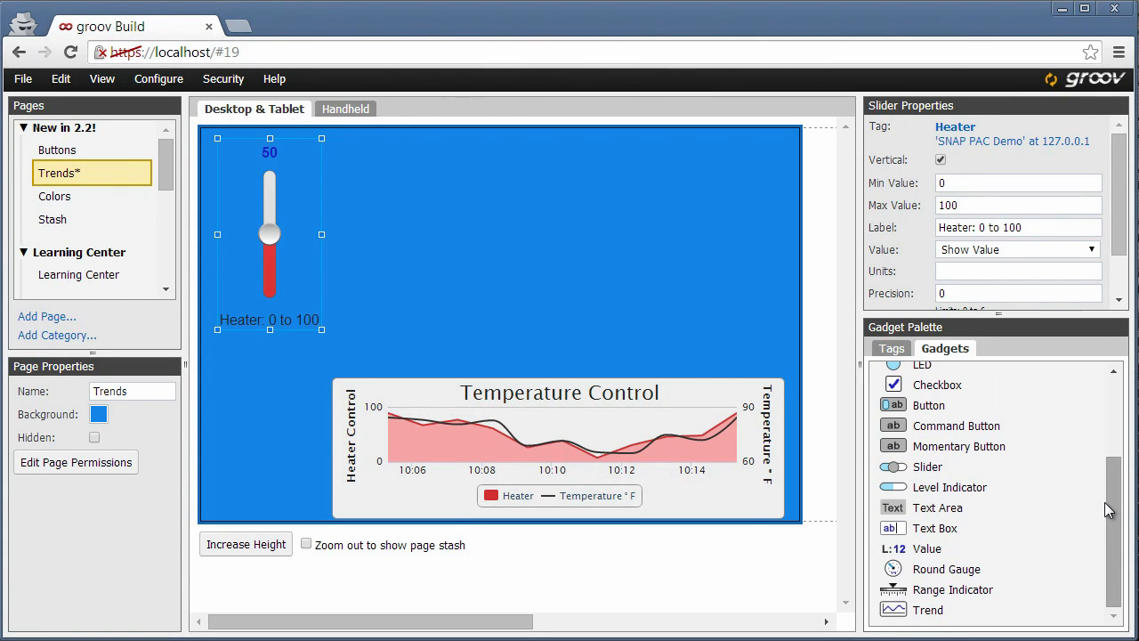
{"action": "left_click_drag", "start_coordinate": [931, 611], "coordinate": [380, 152]}
{"action": "left_click_drag", "start_coordinate": [514, 291], "coordinate": [789, 344]}
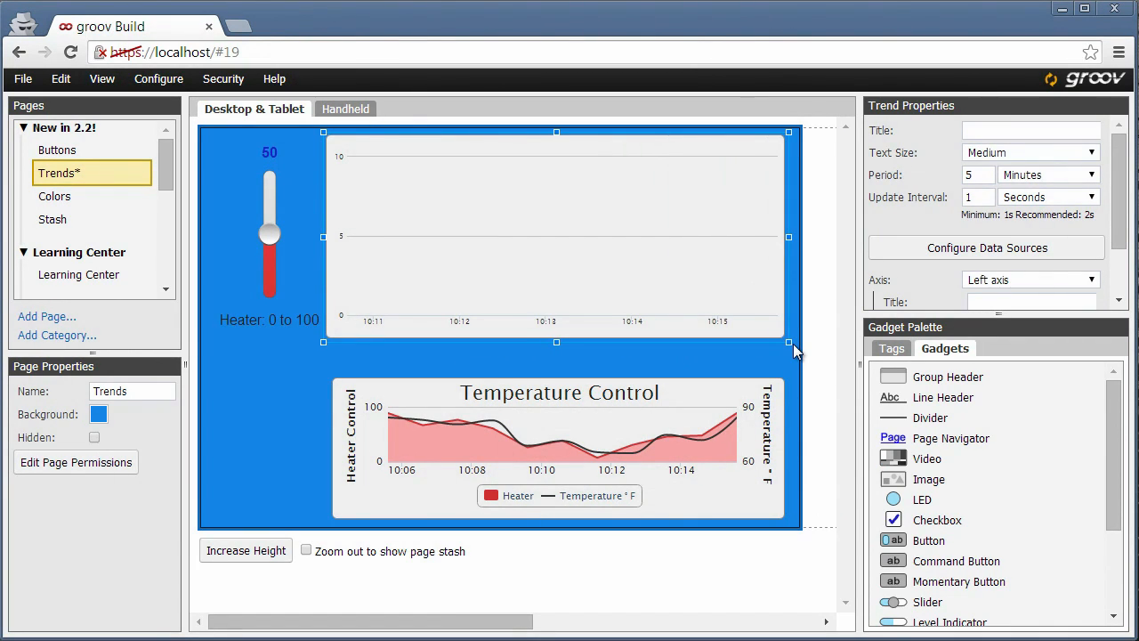
Title the new trend Temperature Control and set its text size to Small.
{"action": "left_click_drag", "start_coordinate": [998, 315], "coordinate": [1015, 431]}
{"action": "left_click", "coordinate": [1017, 131]}
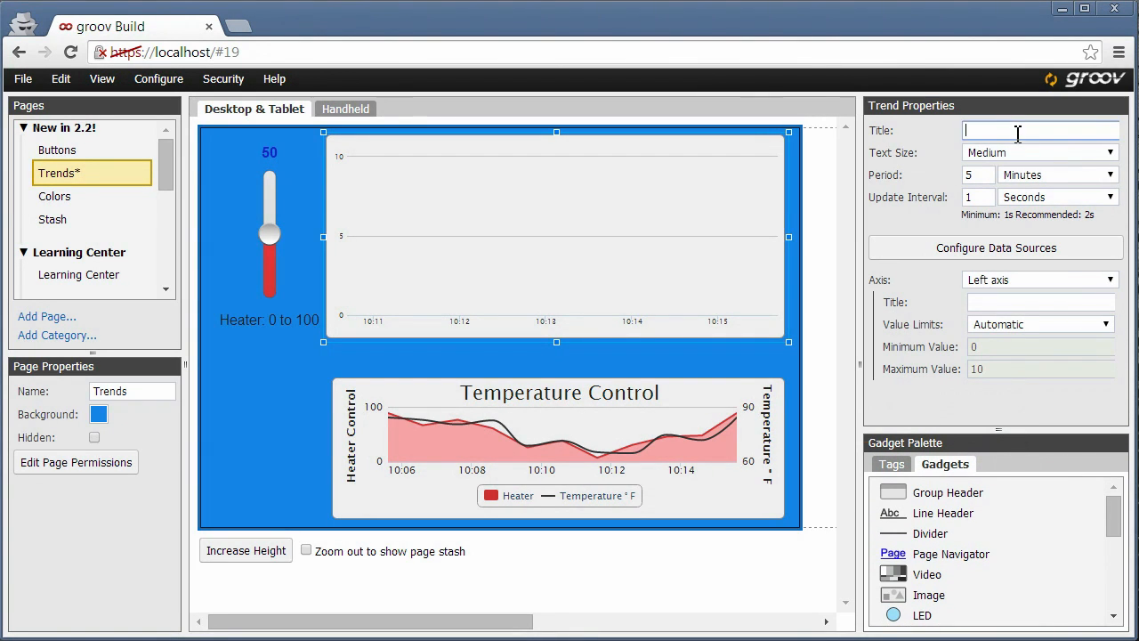
{"action": "type", "text": "Temperature C"}
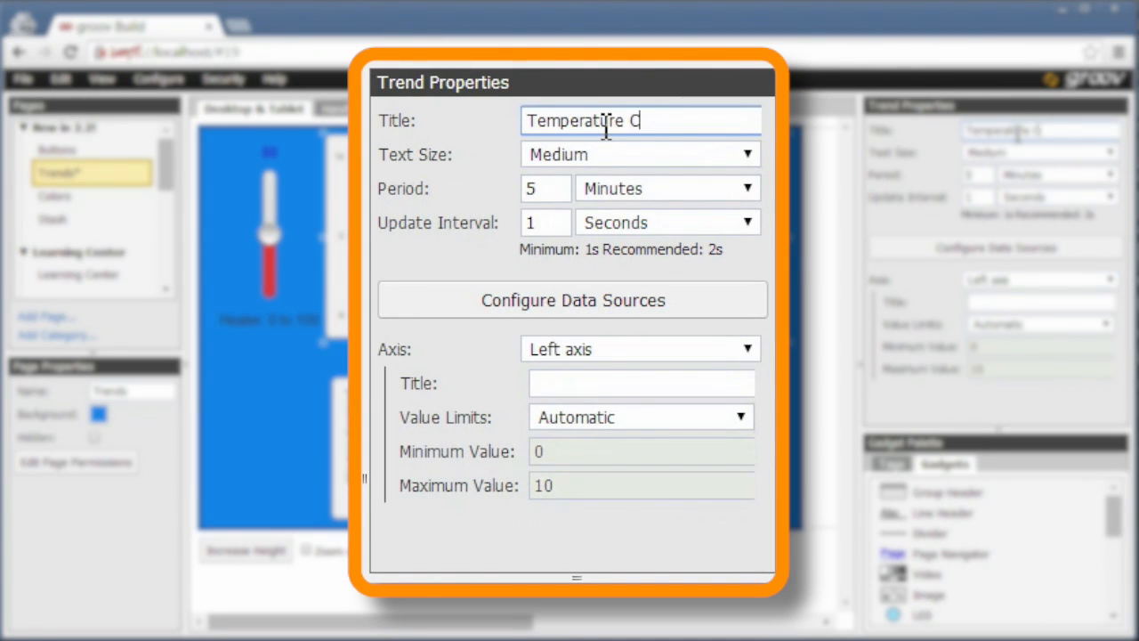
{"action": "type", "text": "ontrol"}
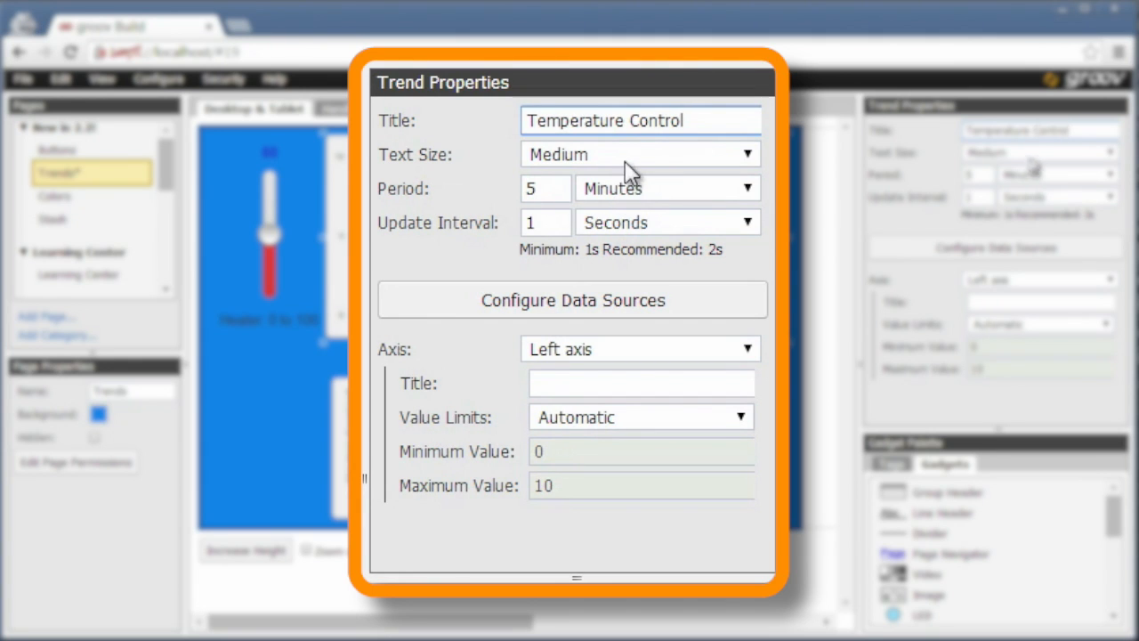
{"action": "left_click", "coordinate": [634, 161]}
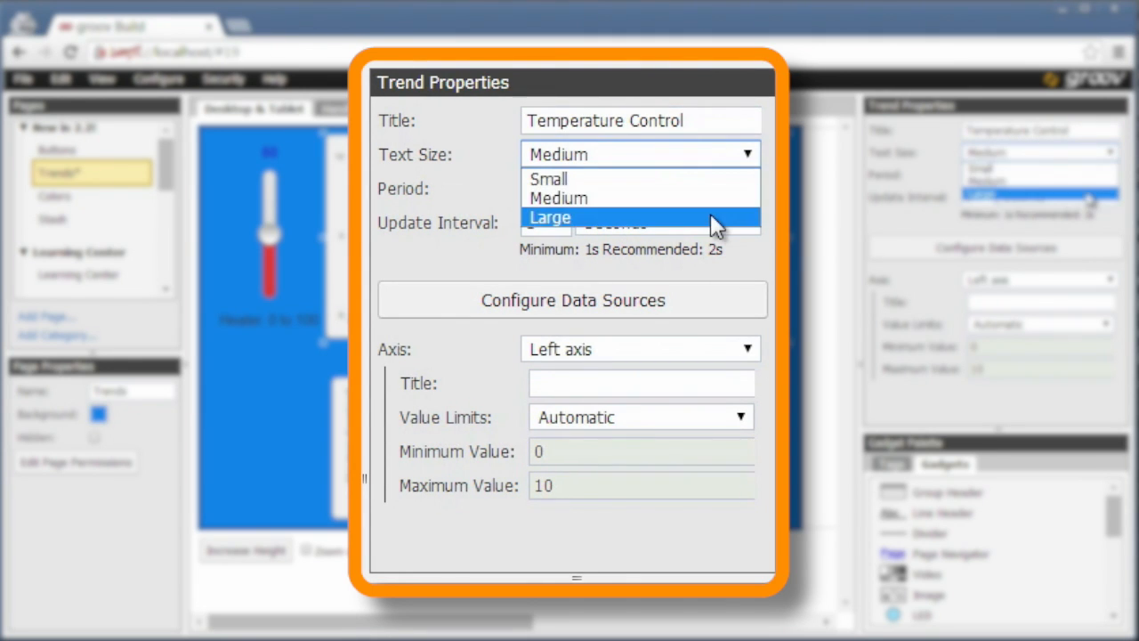
{"action": "left_click", "coordinate": [716, 218]}
{"action": "left_click", "coordinate": [750, 155]}
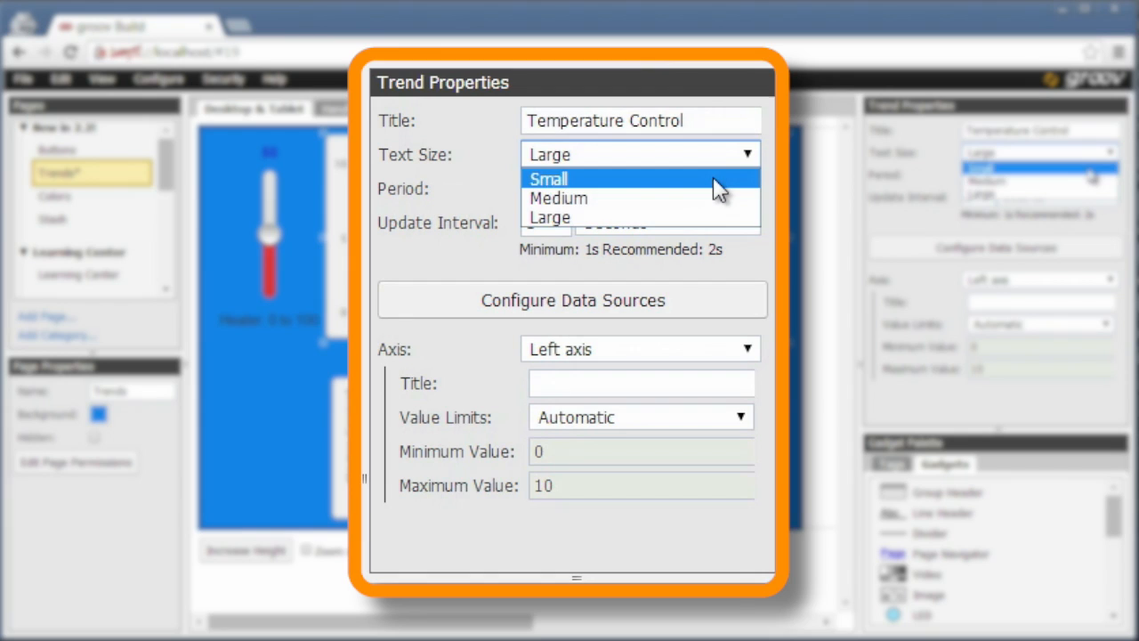
{"action": "left_click", "coordinate": [719, 181]}
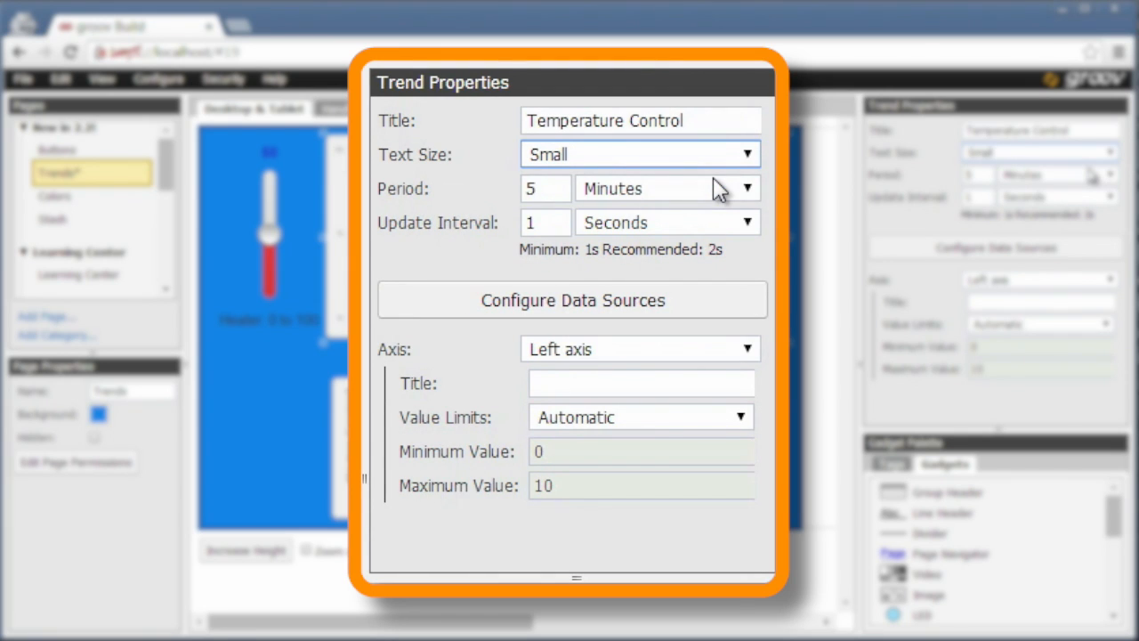
Try to set the new trend's period to 8 days.
{"action": "left_click", "coordinate": [559, 188]}
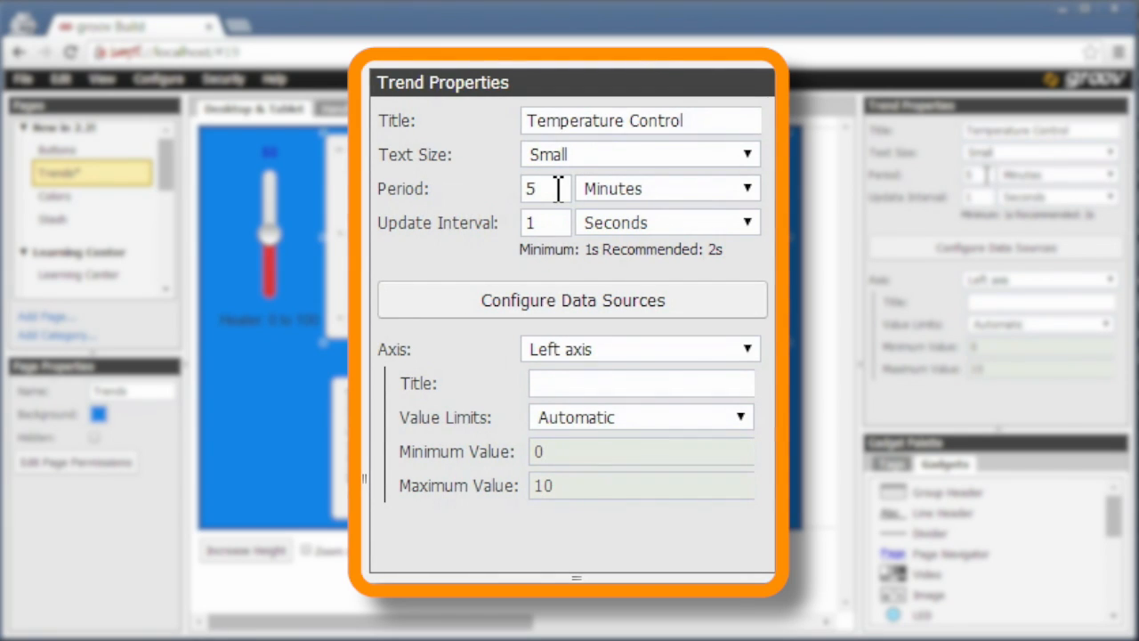
{"action": "left_click", "coordinate": [743, 190]}
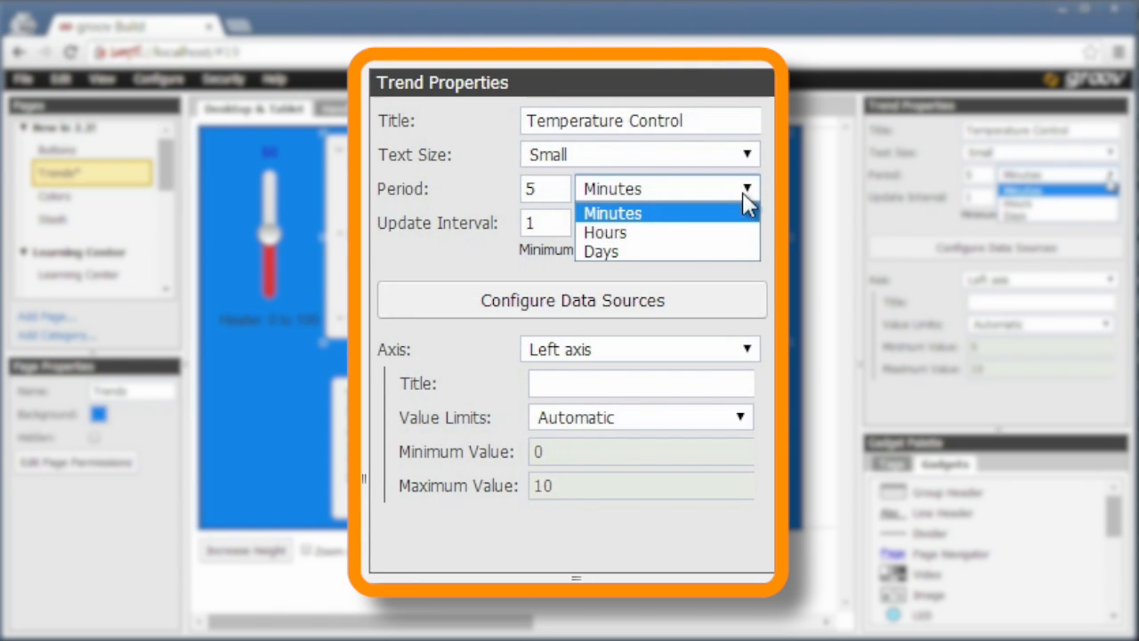
{"action": "left_click", "coordinate": [717, 249]}
{"action": "left_click_drag", "start_coordinate": [570, 189], "coordinate": [505, 189]}
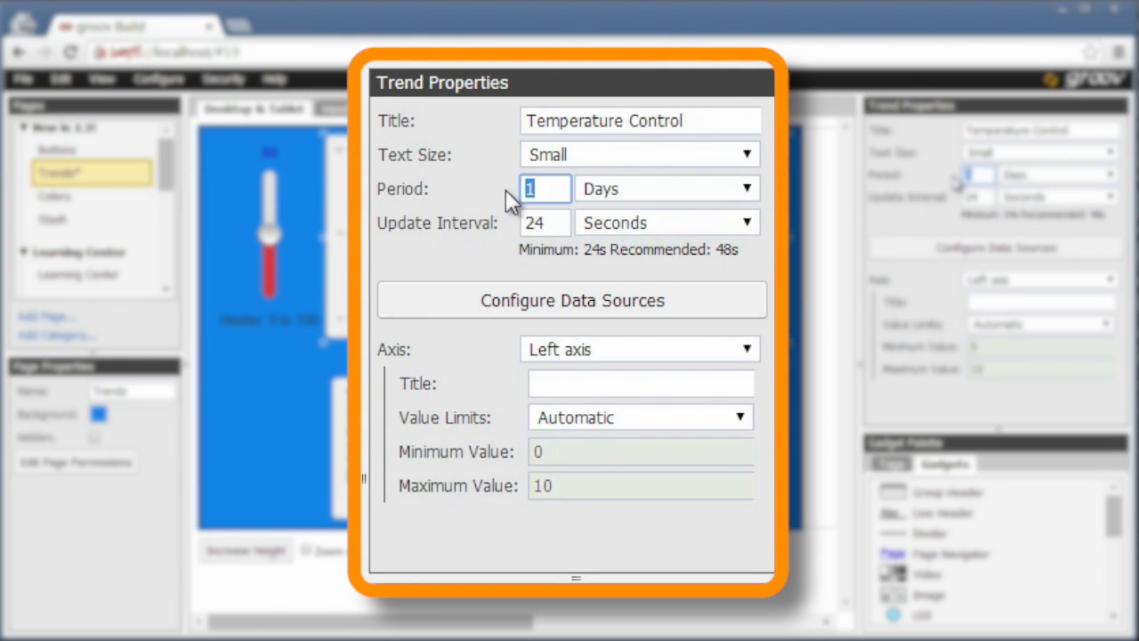
{"action": "type", "text": "8"}
{"action": "key", "text": "Tab"}
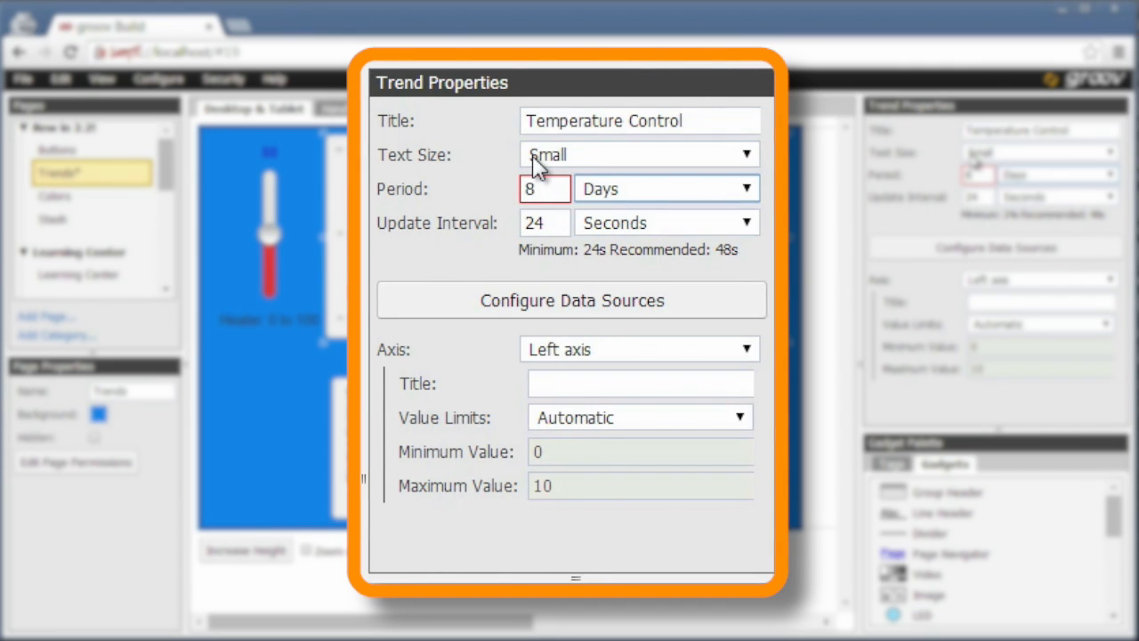
Set the trend's period to 1 minute and its update interval to 1 second.
{"action": "left_click", "coordinate": [738, 187]}
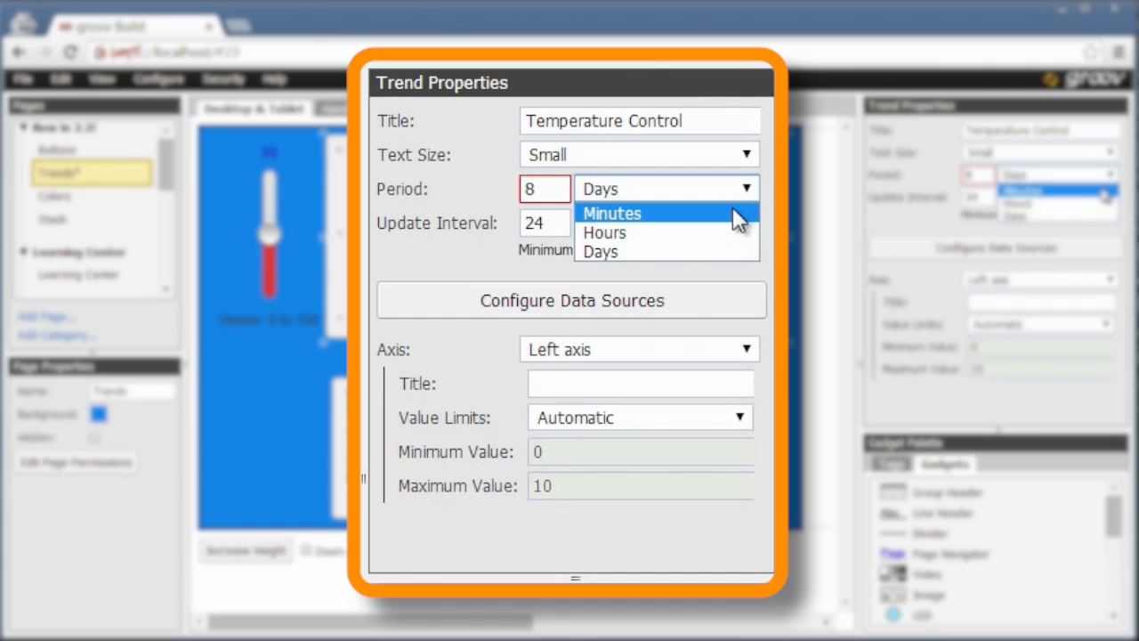
{"action": "left_click", "coordinate": [737, 210]}
{"action": "double_click", "coordinate": [534, 191]}
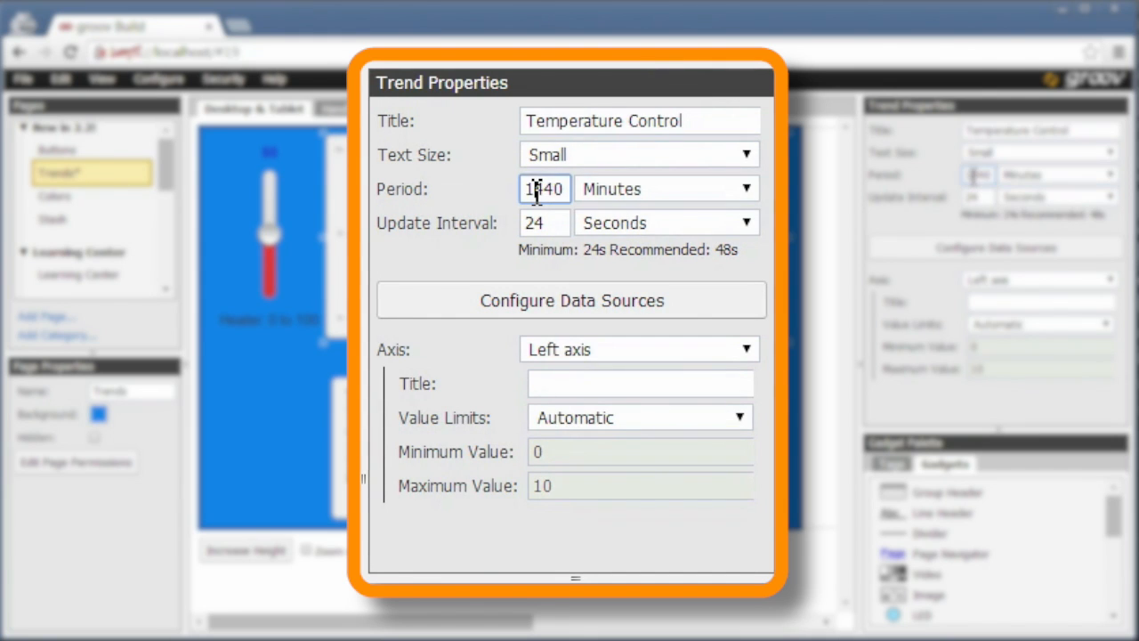
{"action": "type", "text": "1"}
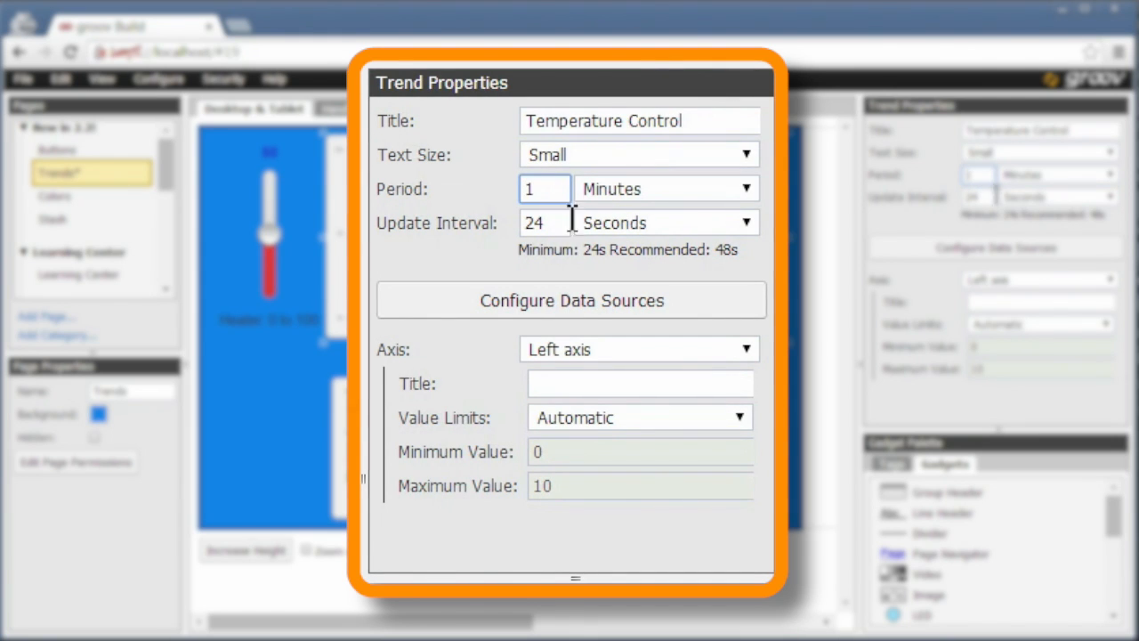
{"action": "double_click", "coordinate": [534, 223]}
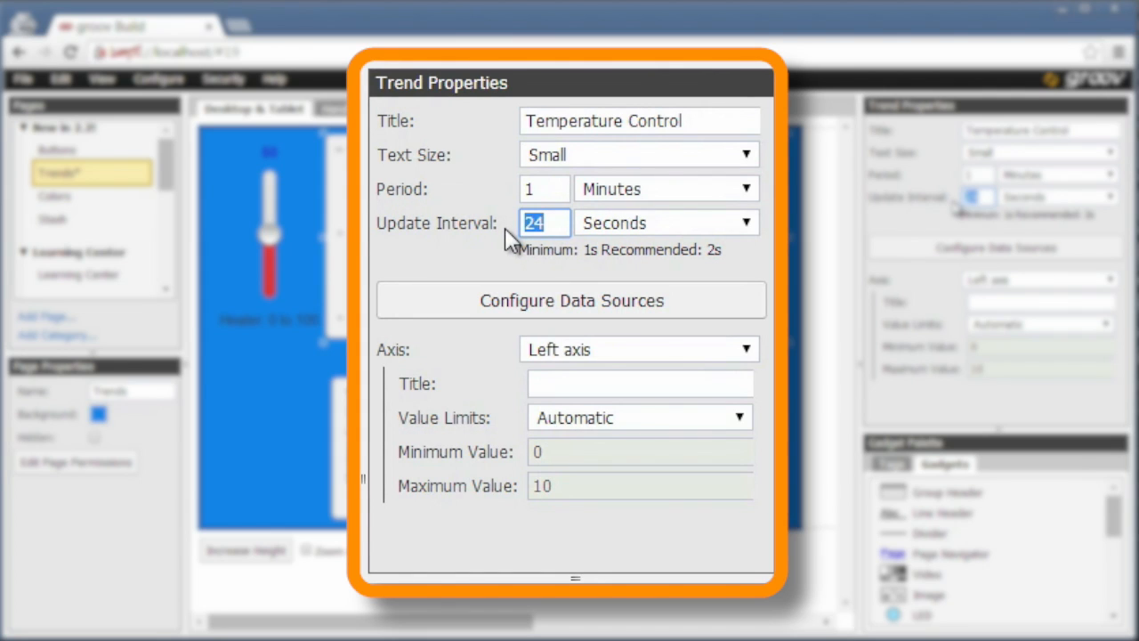
{"action": "type", "text": "1"}
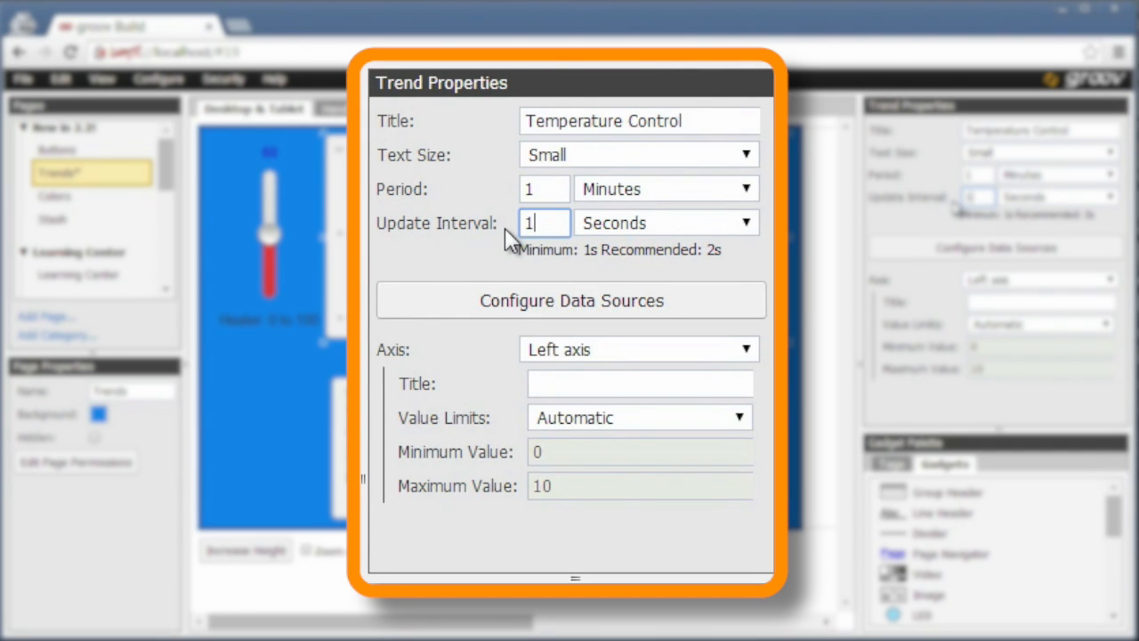
Title the trend's left axis Heater Control.
{"action": "left_click", "coordinate": [745, 354]}
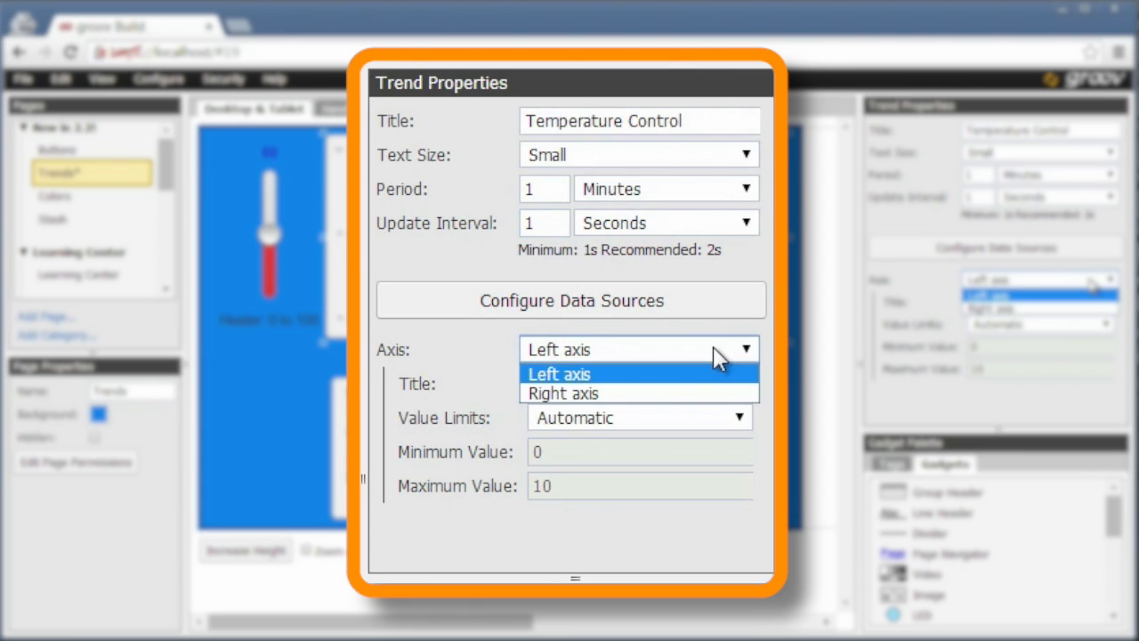
{"action": "left_click", "coordinate": [716, 356]}
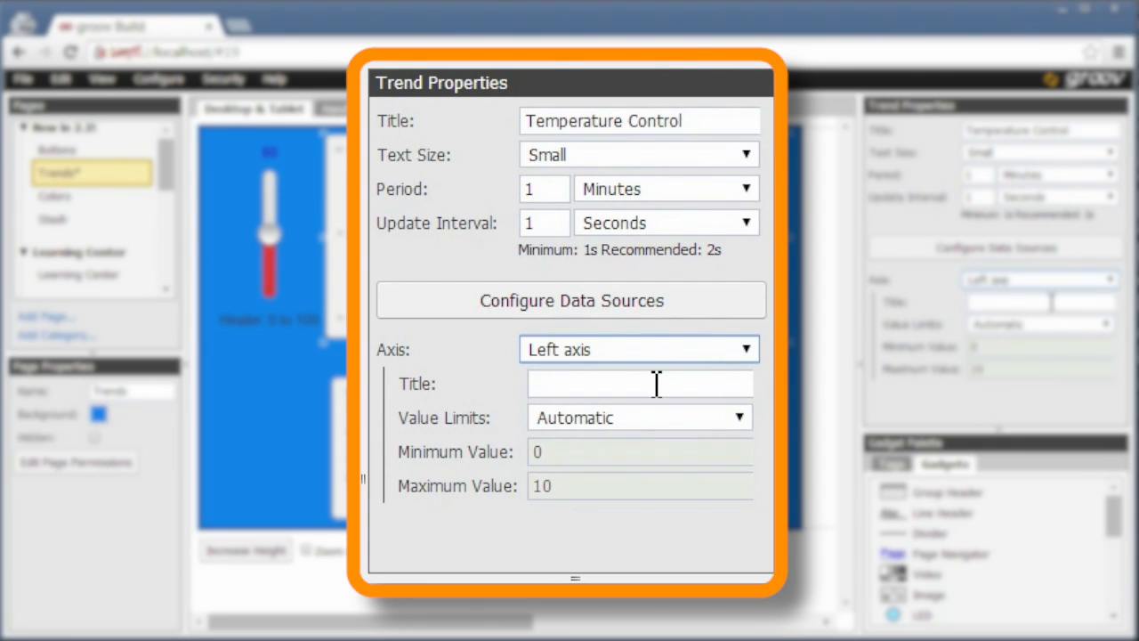
{"action": "left_click", "coordinate": [657, 384]}
{"action": "type", "text": "He"}
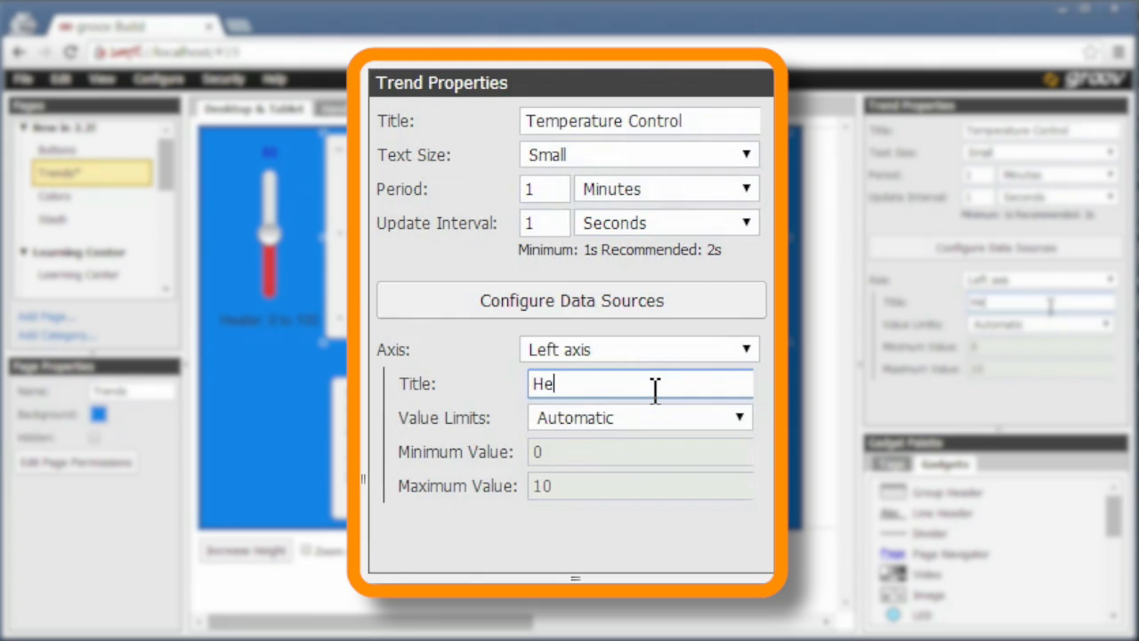
{"action": "type", "text": "ater Control"}
Set the left axis value limits to Manual, with a minimum of 0 and a maximum of 100.
{"action": "left_click", "coordinate": [740, 420]}
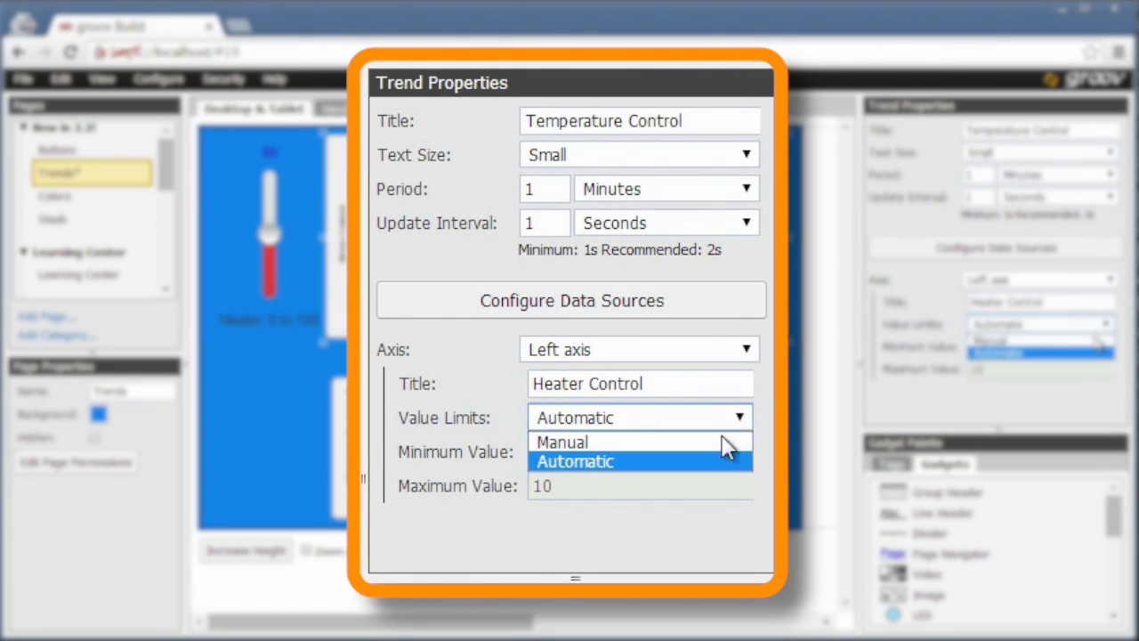
{"action": "left_click", "coordinate": [728, 443]}
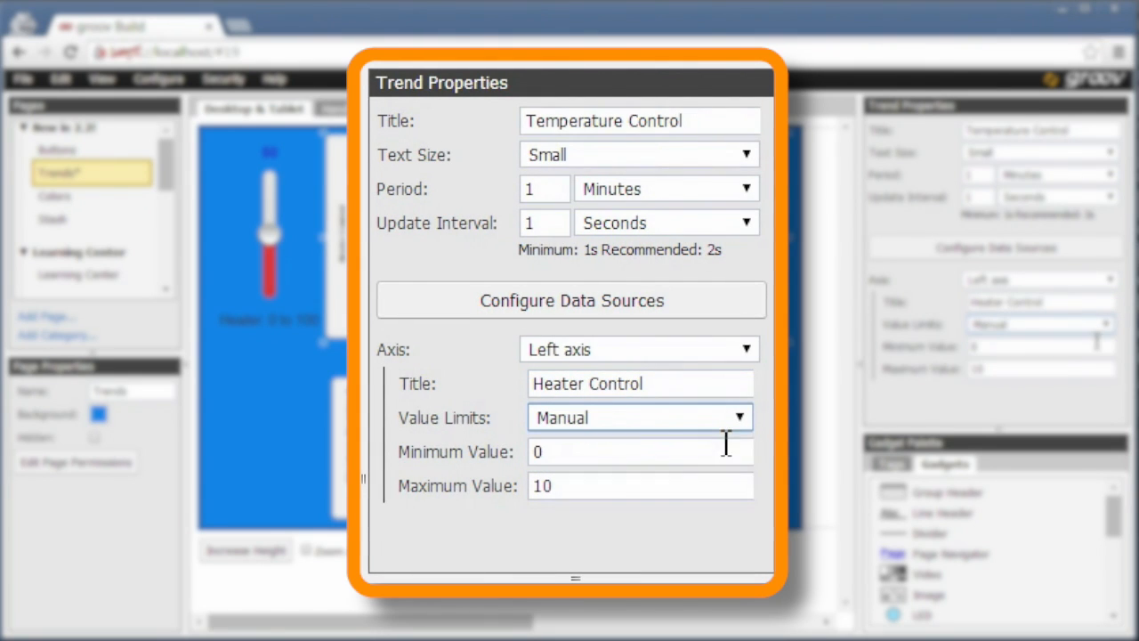
{"action": "left_click", "coordinate": [672, 490]}
{"action": "type", "text": "0"}
{"action": "left_click", "coordinate": [590, 456]}
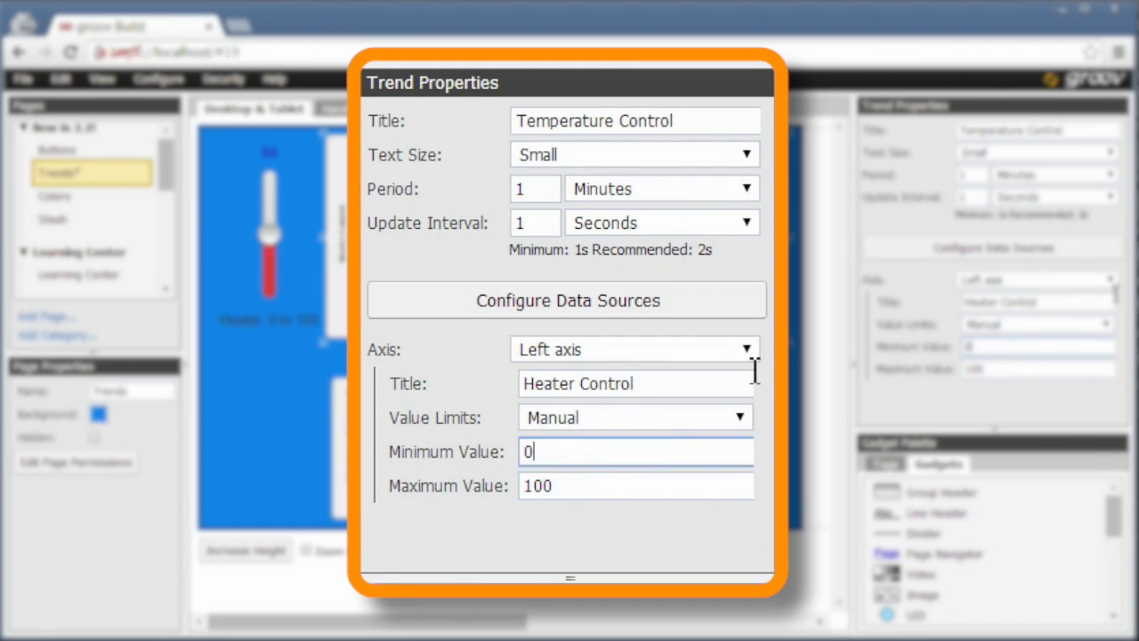
Title the trend's right axis "Temperature ° F".
{"action": "left_click", "coordinate": [748, 349]}
{"action": "left_click", "coordinate": [740, 393]}
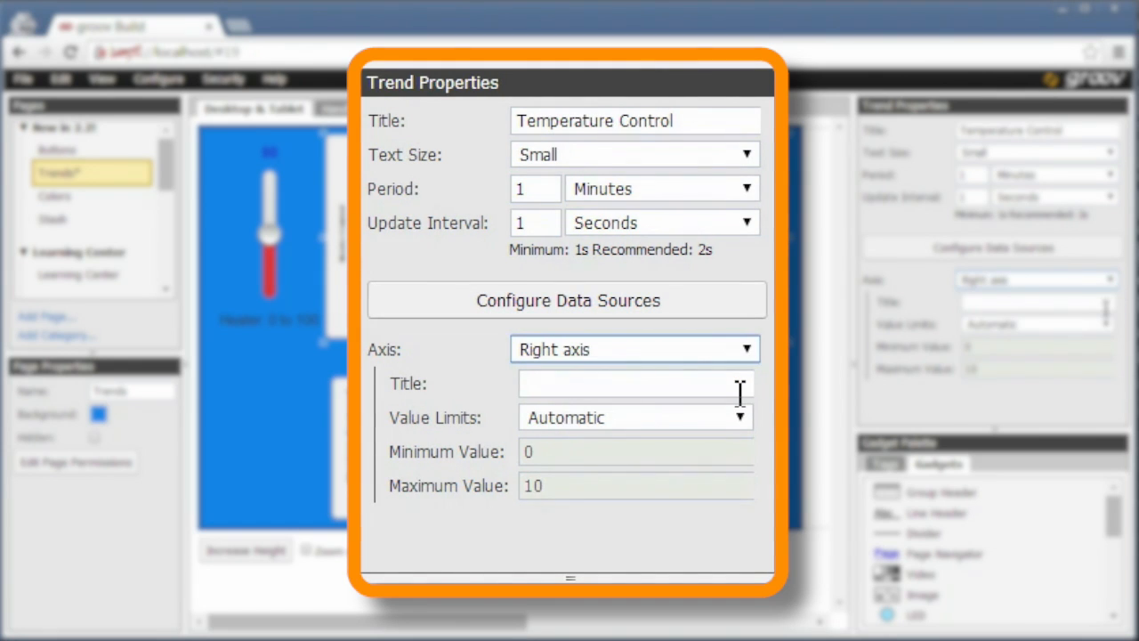
{"action": "left_click", "coordinate": [694, 384]}
{"action": "type", "text": "T"}
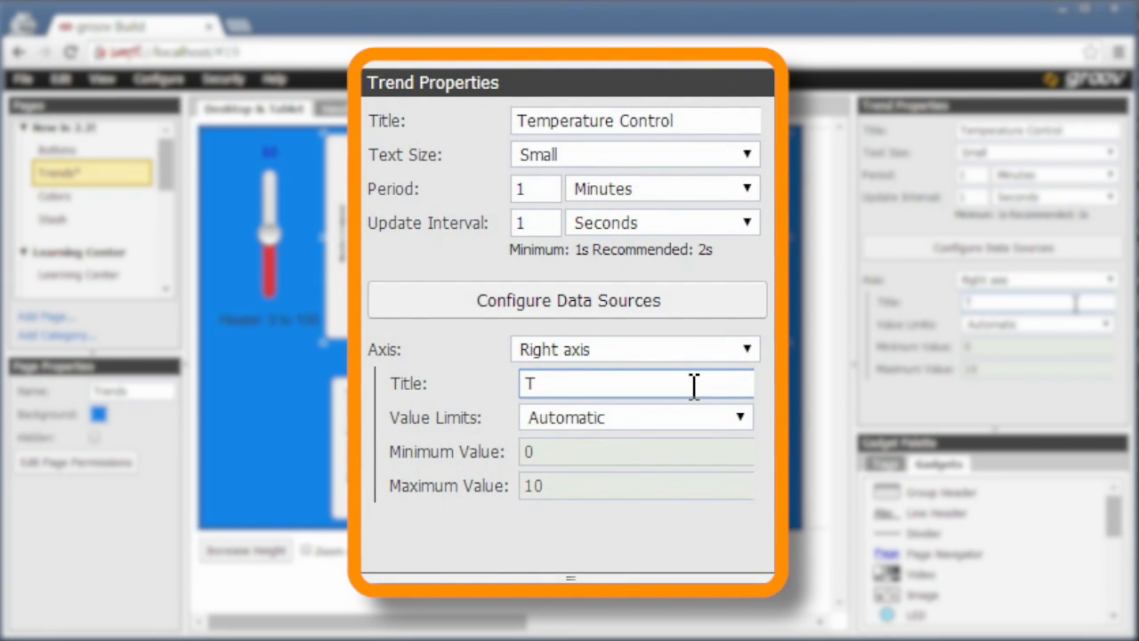
{"action": "type", "text": "emperature"}
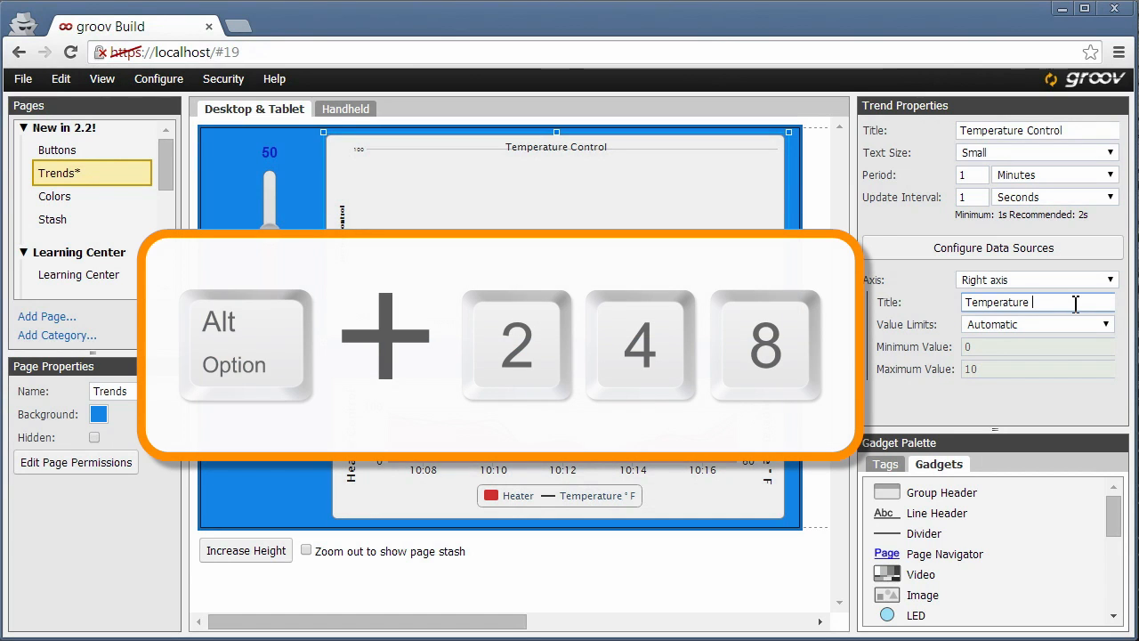
{"action": "type", "text": "°"}
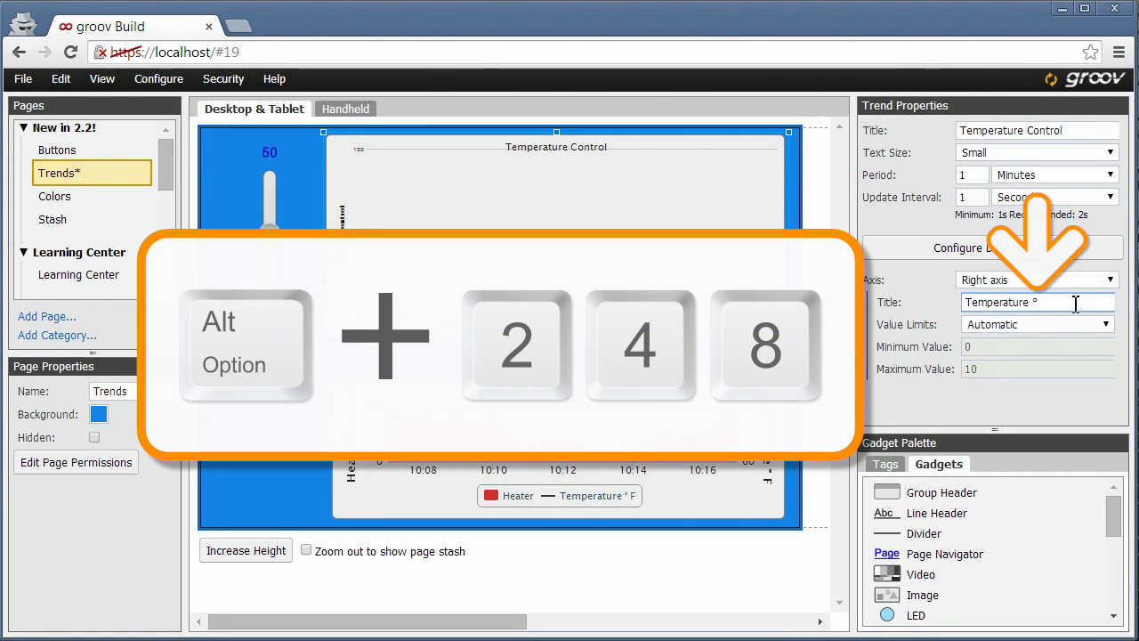
{"action": "type", "text": " F"}
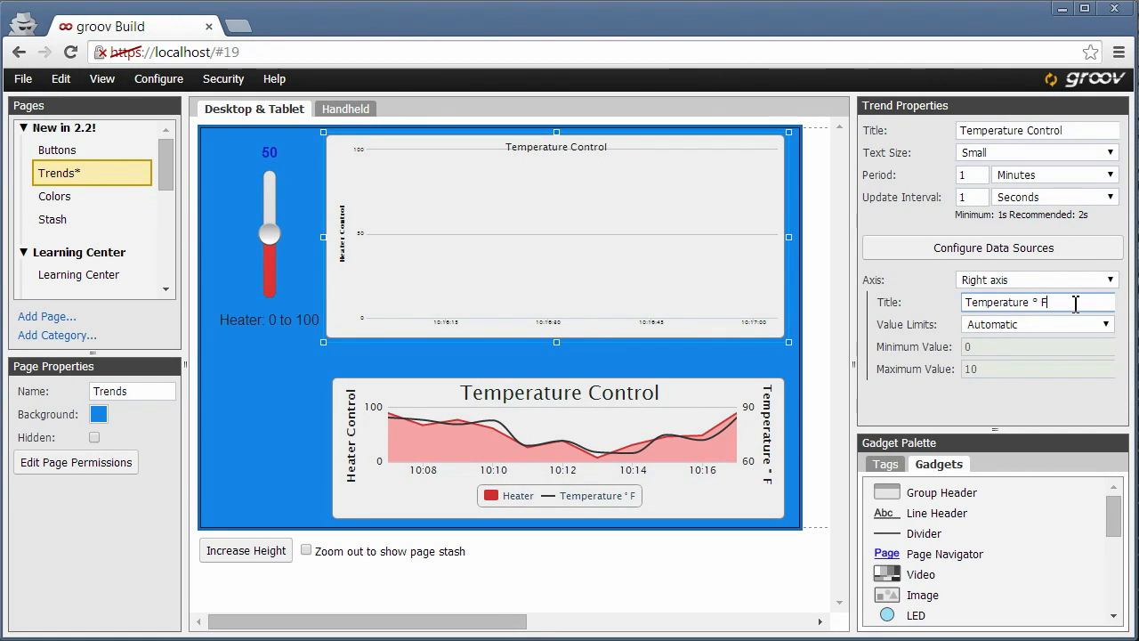
Assign the Heater tag from SNAP PAC Demo's Analog Output Points to the trend's unconfigured pen.
{"action": "left_click", "coordinate": [1039, 251]}
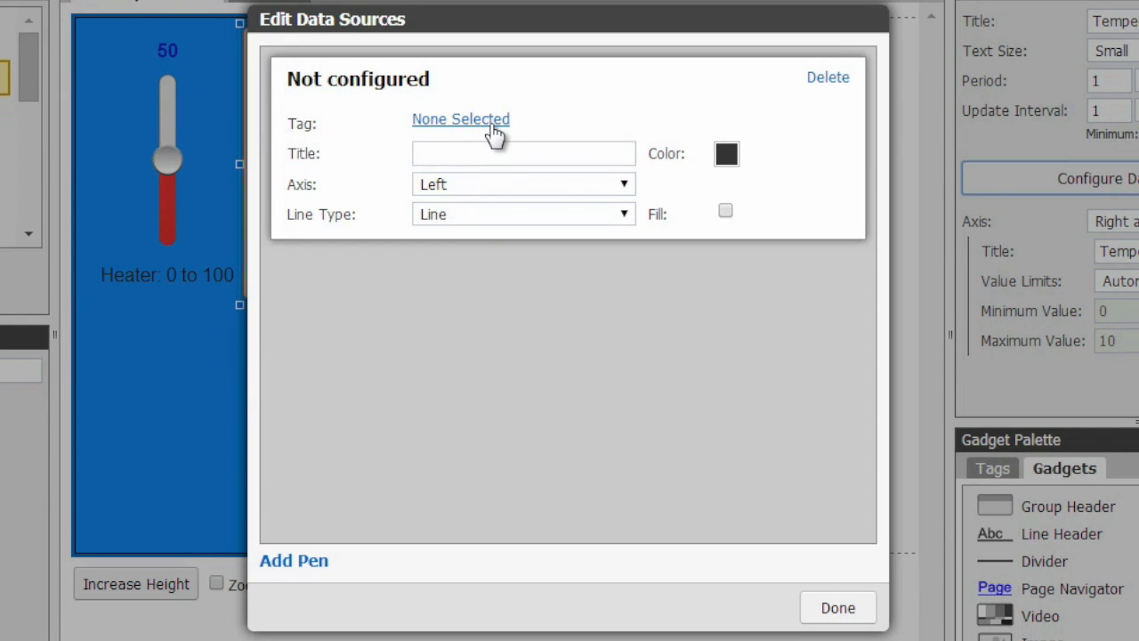
{"action": "left_click", "coordinate": [492, 124]}
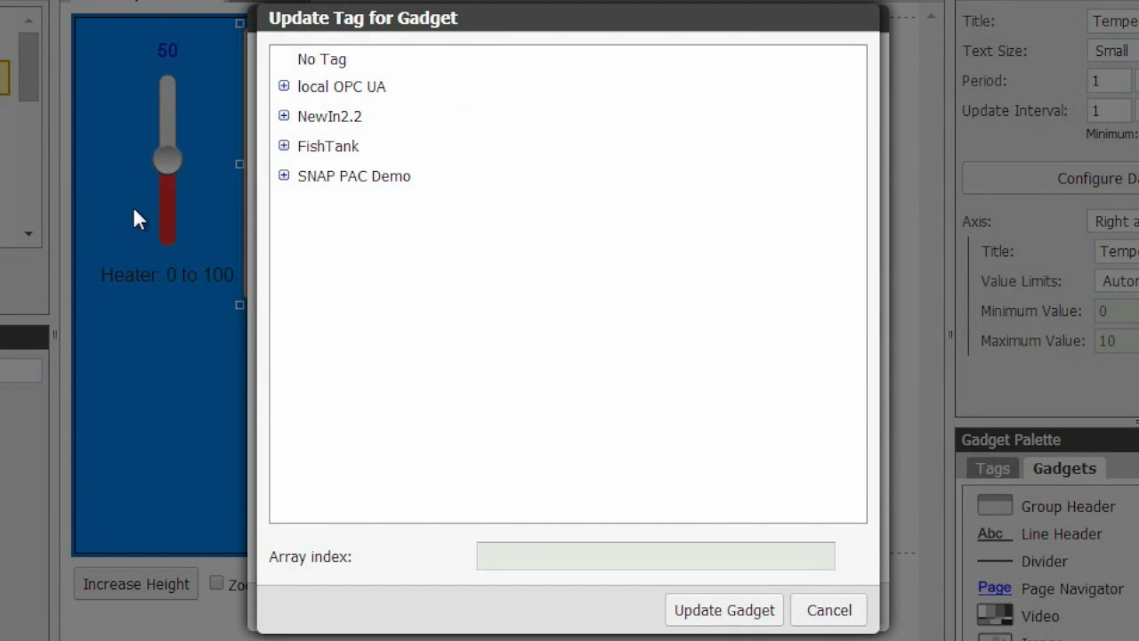
{"action": "left_click", "coordinate": [284, 175]}
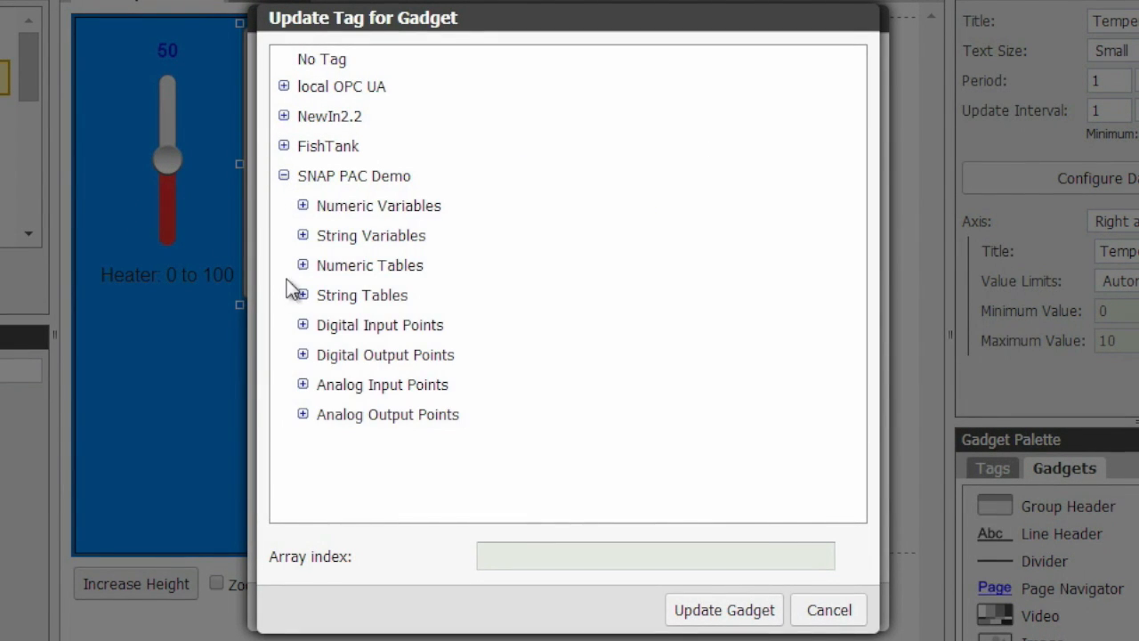
{"action": "left_click", "coordinate": [302, 414]}
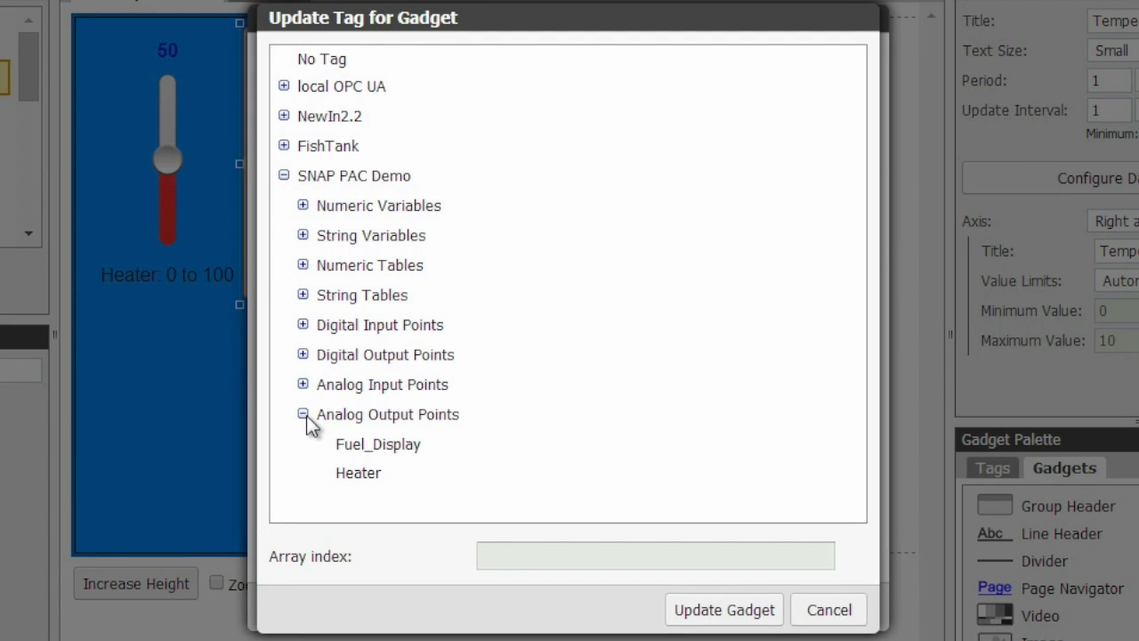
{"action": "left_click", "coordinate": [351, 473]}
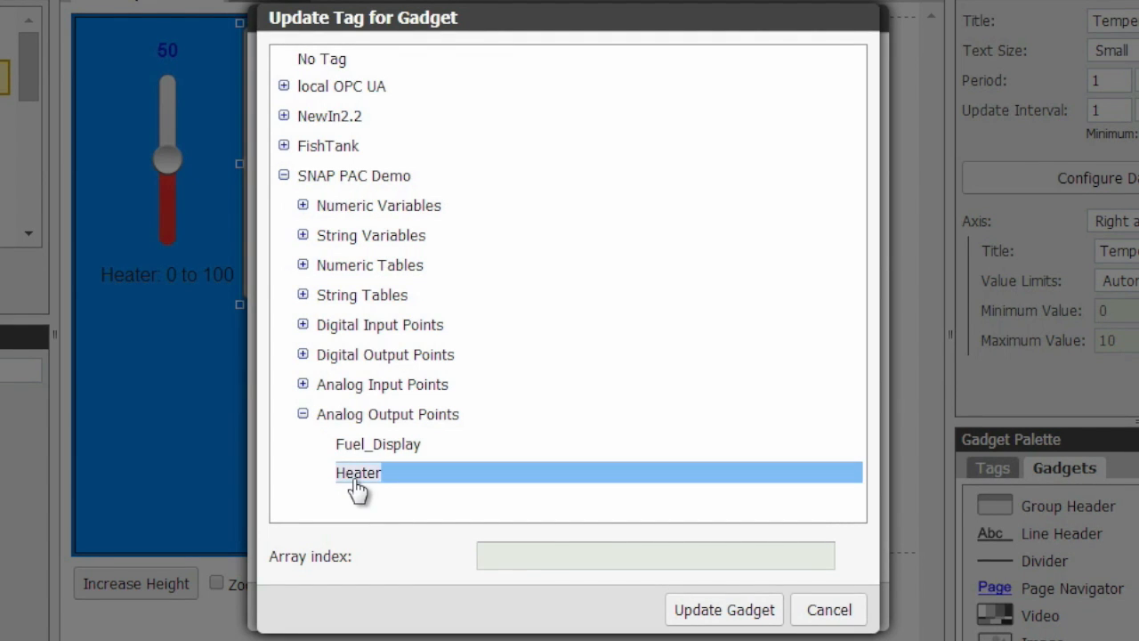
{"action": "left_click", "coordinate": [717, 612]}
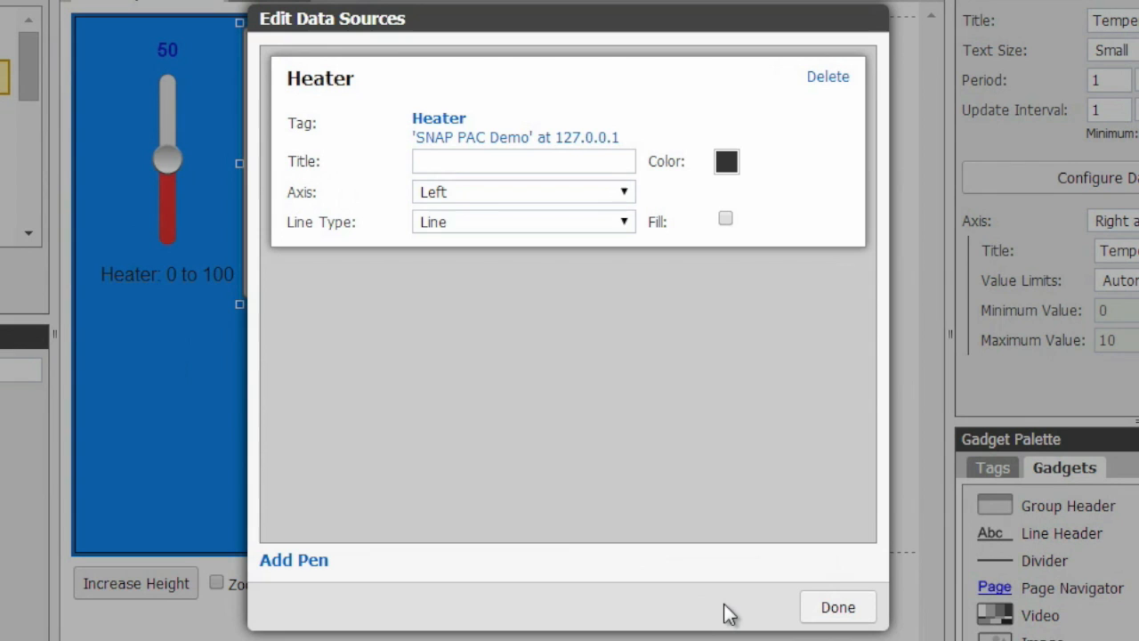
Title the first pen Heater, color it red and turn on its fill.
{"action": "left_click", "coordinate": [504, 162]}
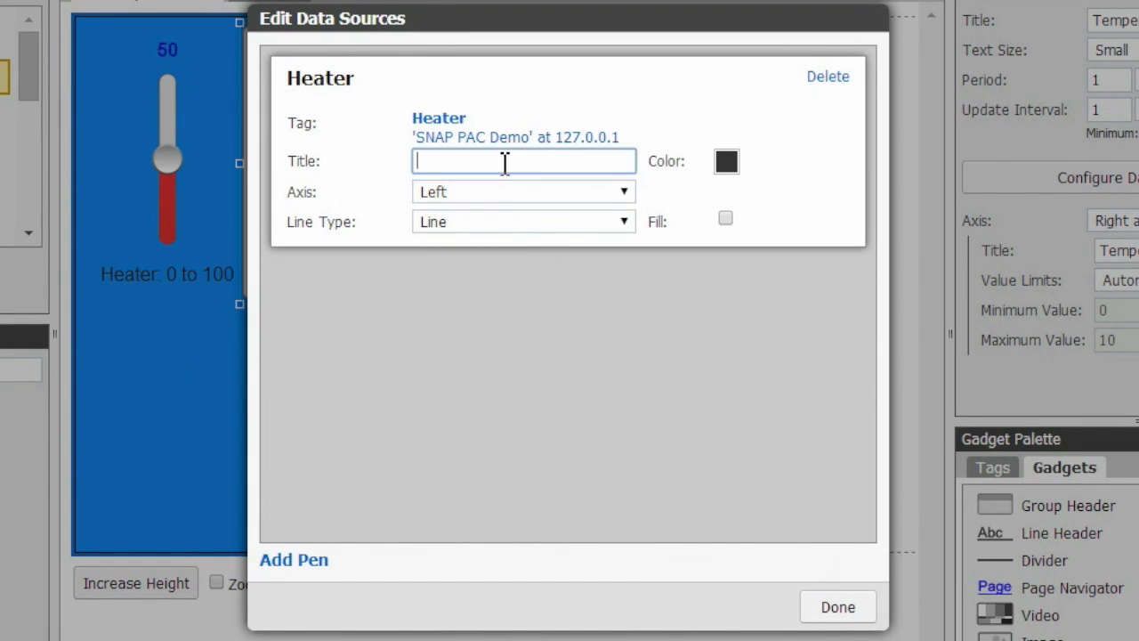
{"action": "left_click", "coordinate": [726, 163]}
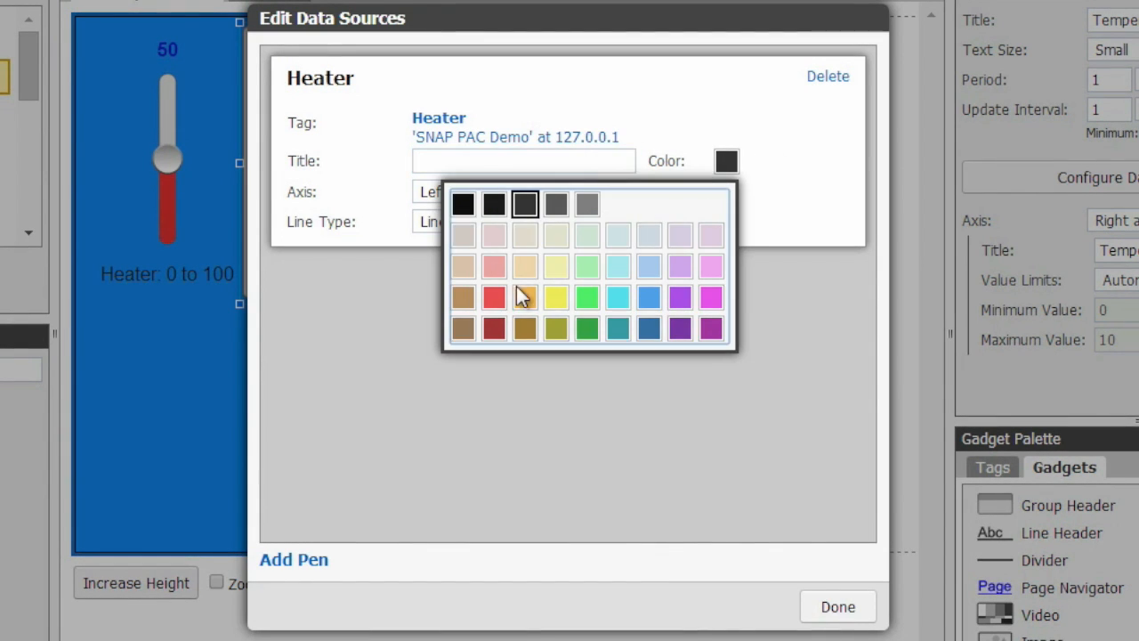
{"action": "left_click", "coordinate": [518, 291]}
{"action": "left_click", "coordinate": [473, 167]}
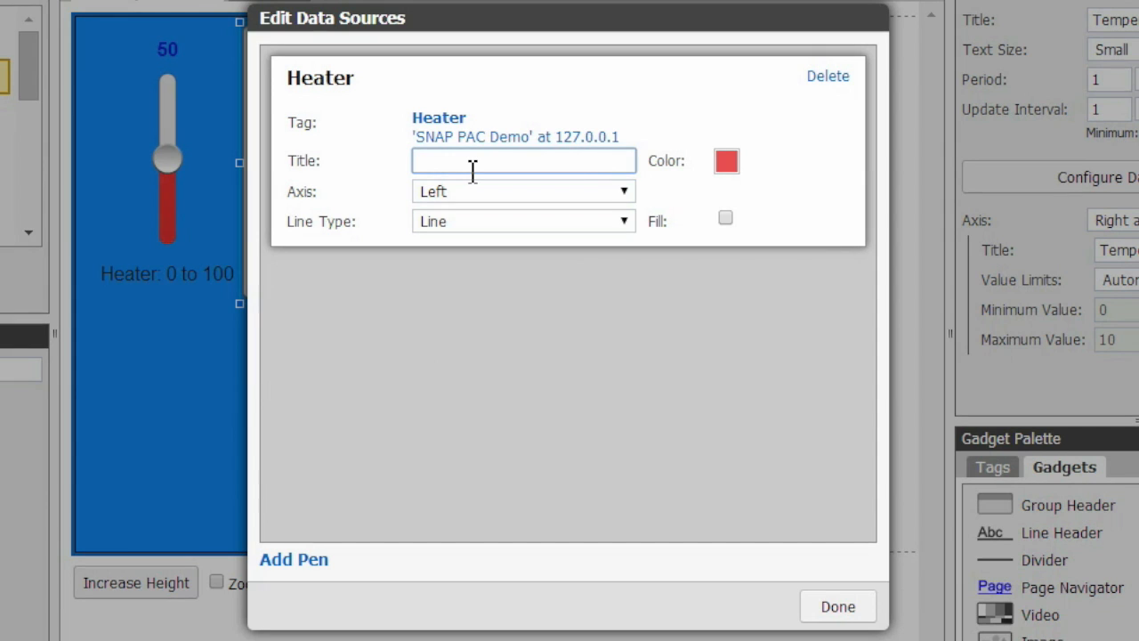
{"action": "type", "text": "Heater"}
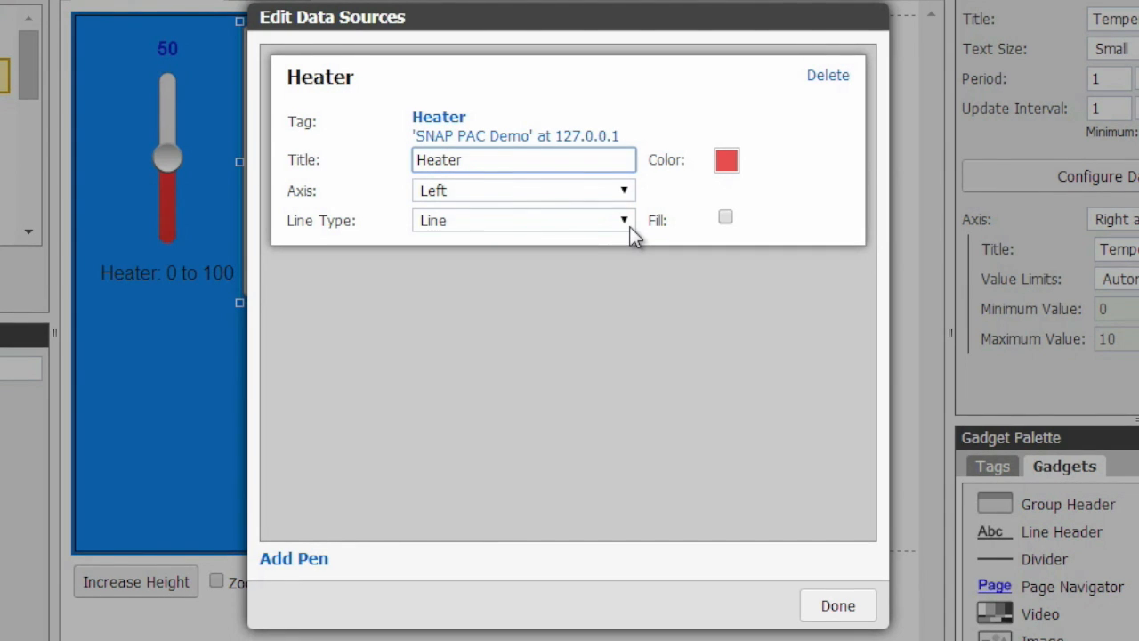
{"action": "left_click", "coordinate": [727, 219]}
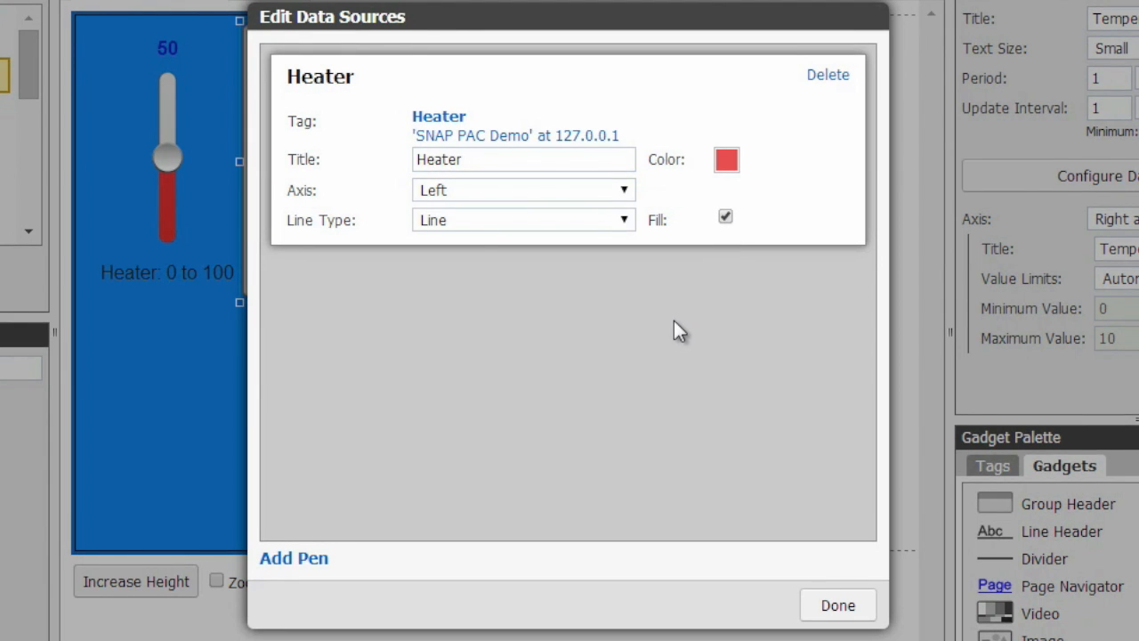
Add a second pen using the Temperature tag from SNAP PAC Demo's Analog Input Points.
{"action": "left_click", "coordinate": [314, 558]}
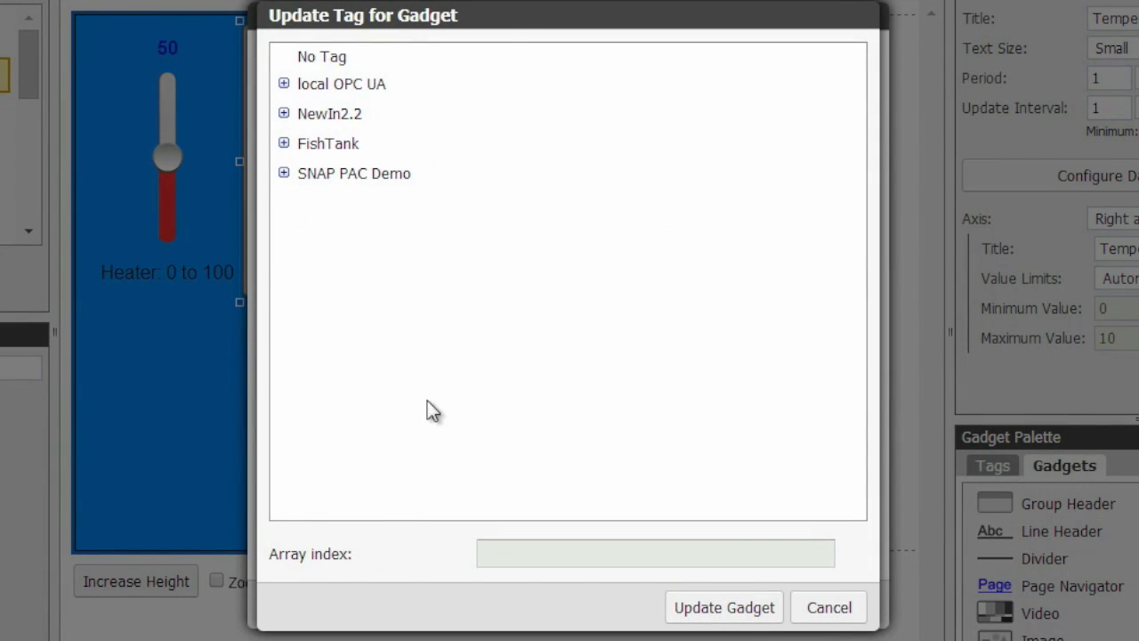
{"action": "left_click", "coordinate": [283, 173]}
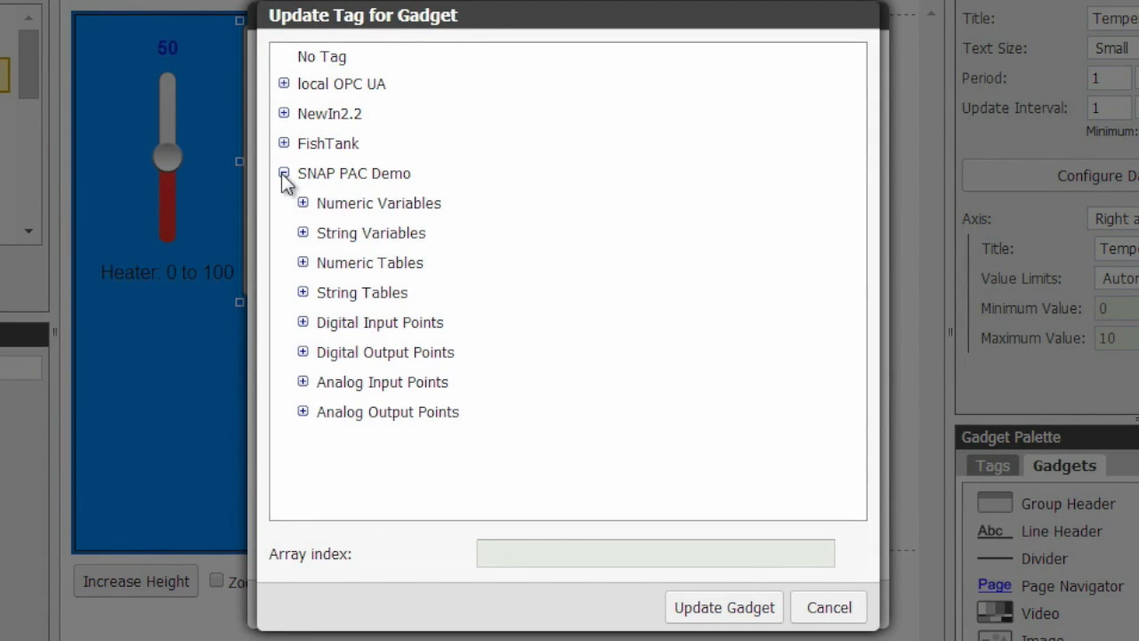
{"action": "left_click", "coordinate": [303, 382]}
{"action": "left_click", "coordinate": [372, 447]}
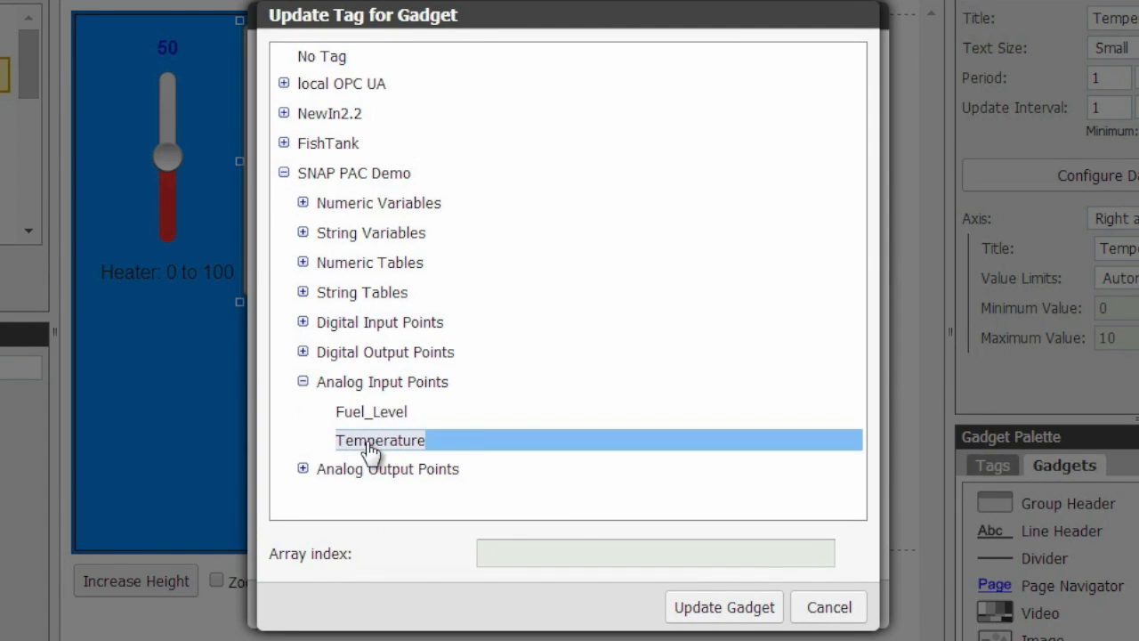
{"action": "left_click", "coordinate": [712, 609]}
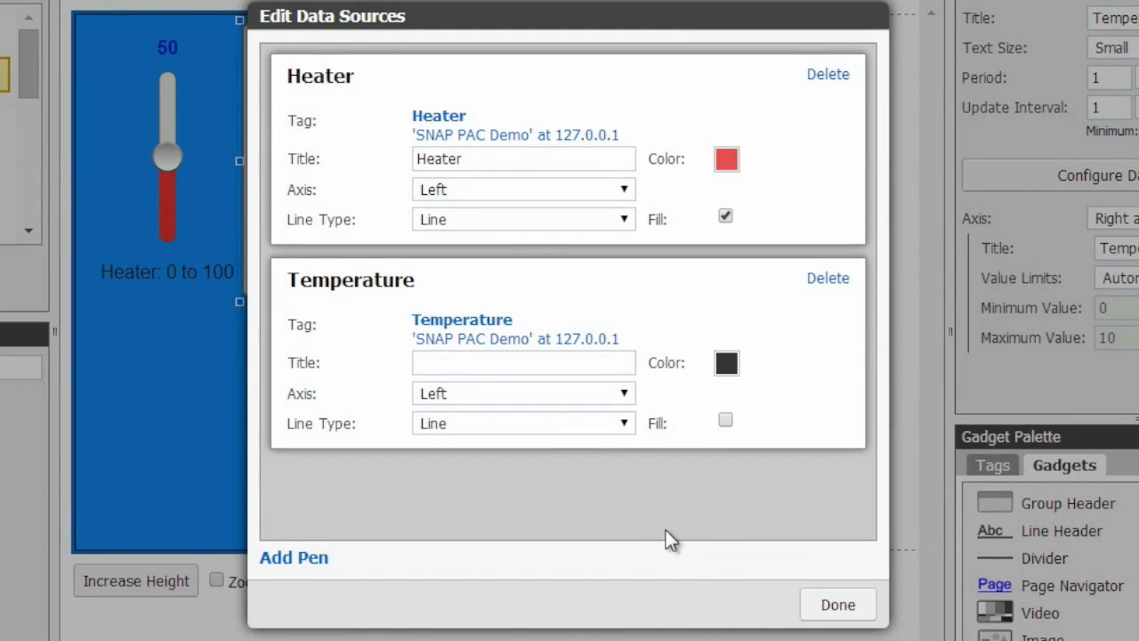
Title the second pen "Temperature ° F", assign it to the Right axis with the Line type, and finish the data sources.
{"action": "left_click", "coordinate": [511, 365]}
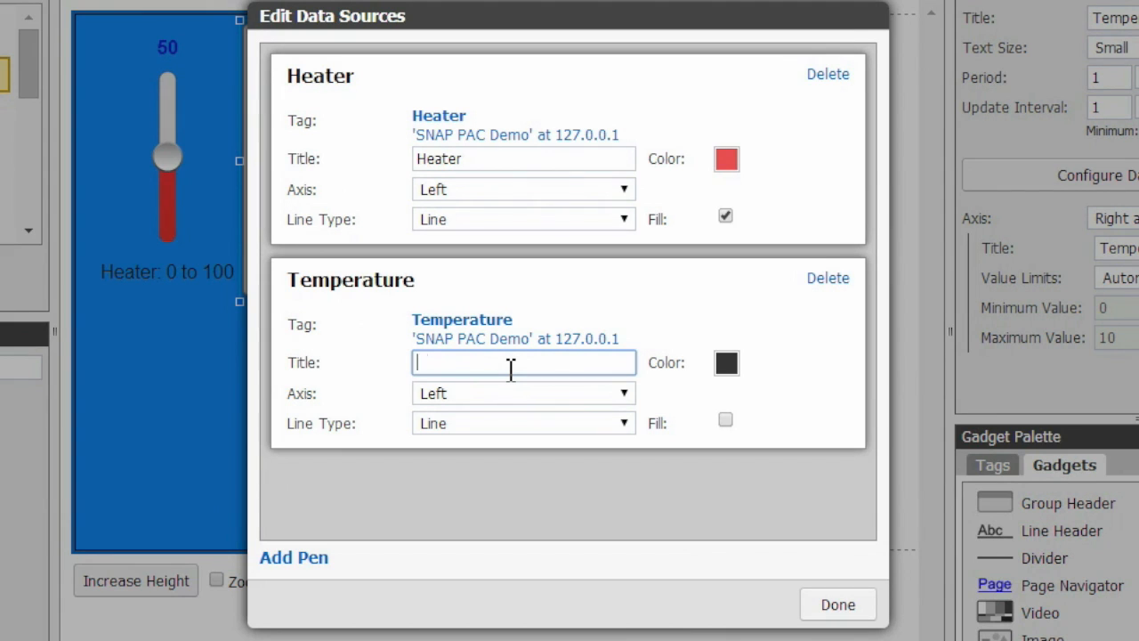
{"action": "type", "text": "Temperature °"}
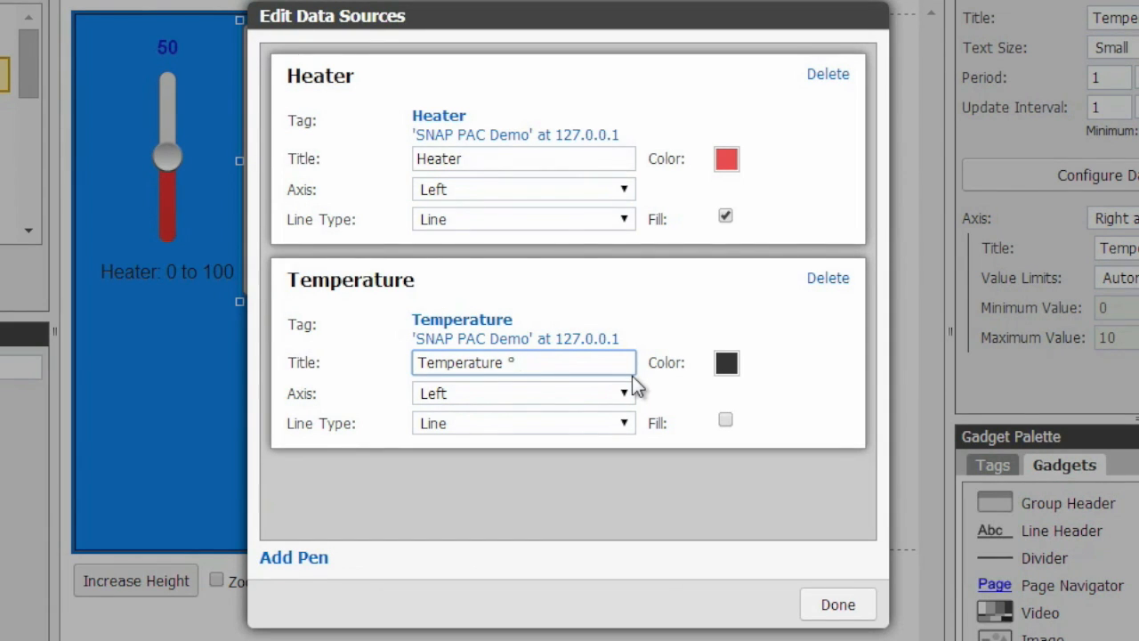
{"action": "type", "text": "F"}
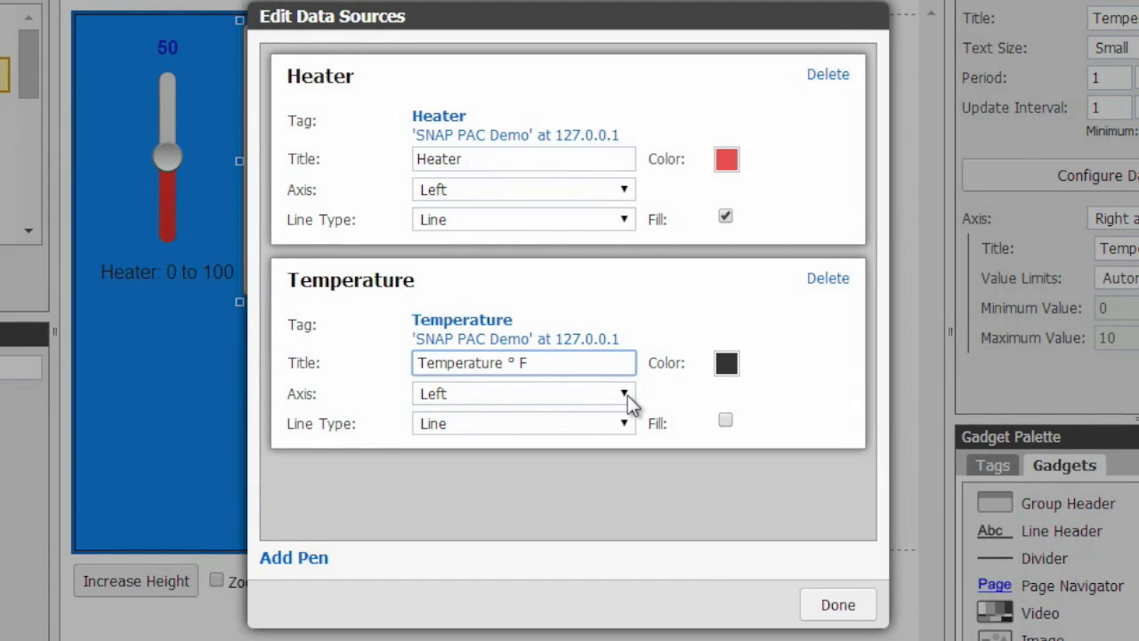
{"action": "left_click", "coordinate": [627, 395]}
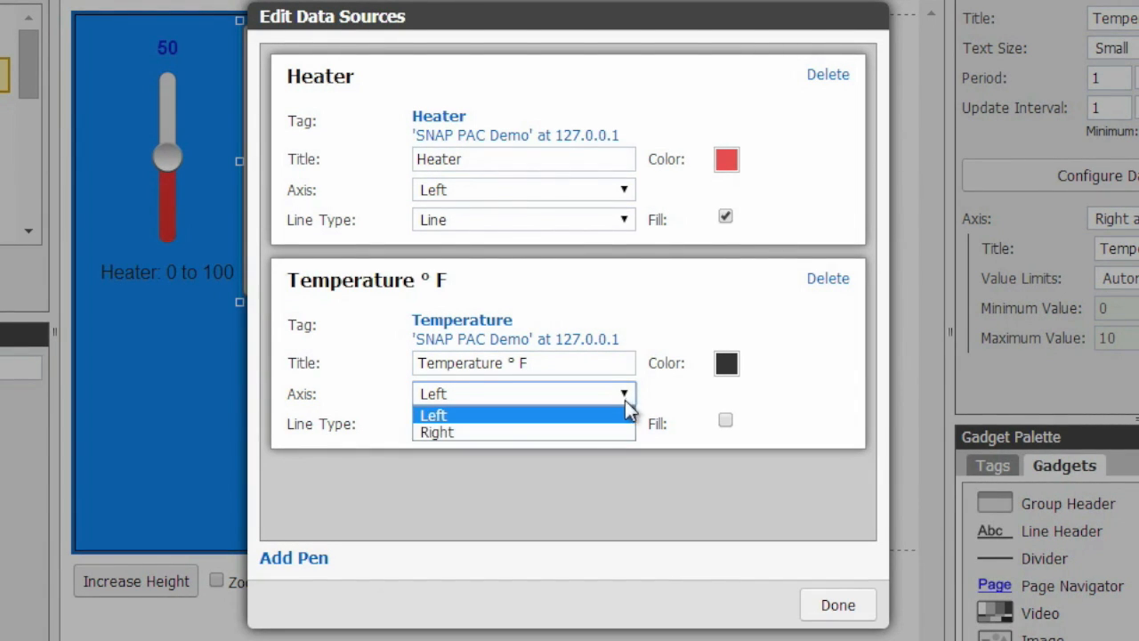
{"action": "left_click", "coordinate": [611, 431]}
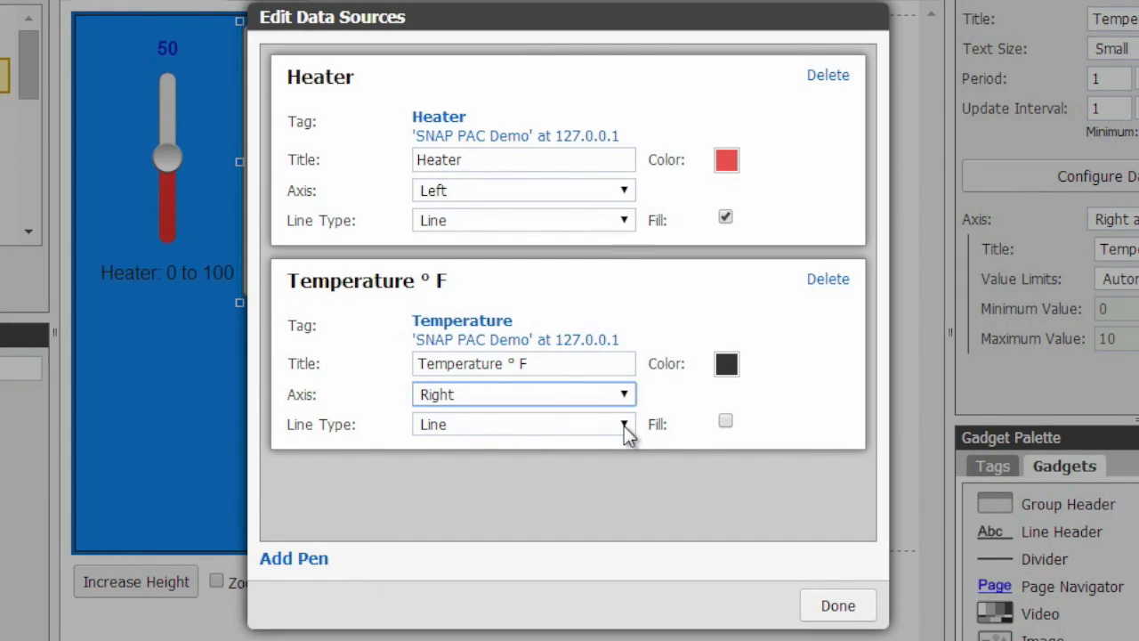
{"action": "left_click", "coordinate": [624, 425]}
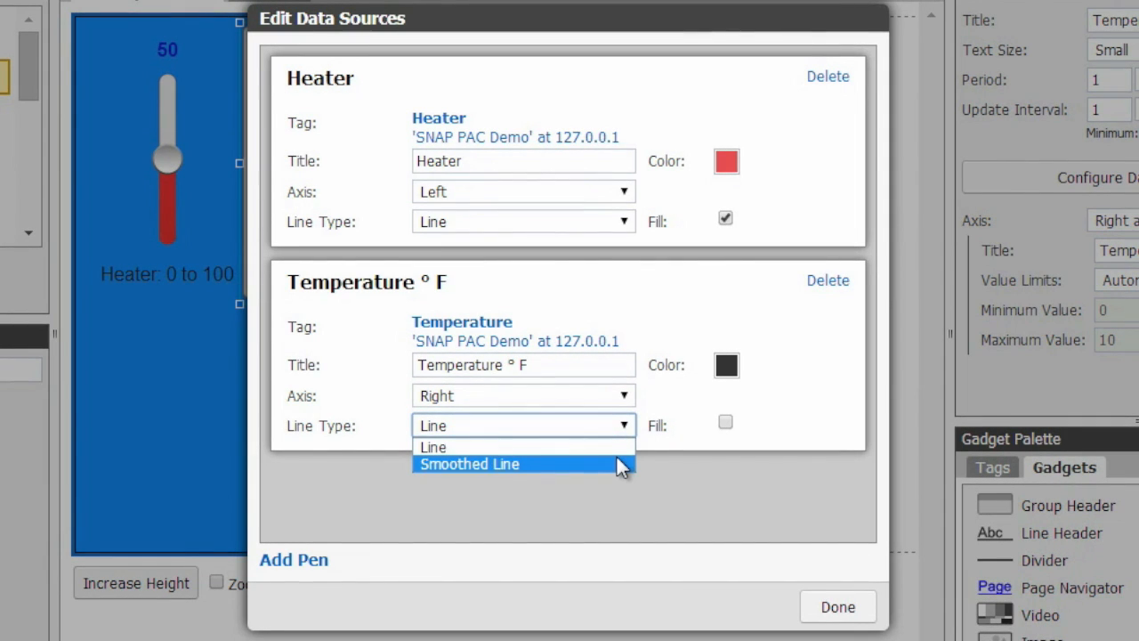
{"action": "left_click", "coordinate": [618, 445]}
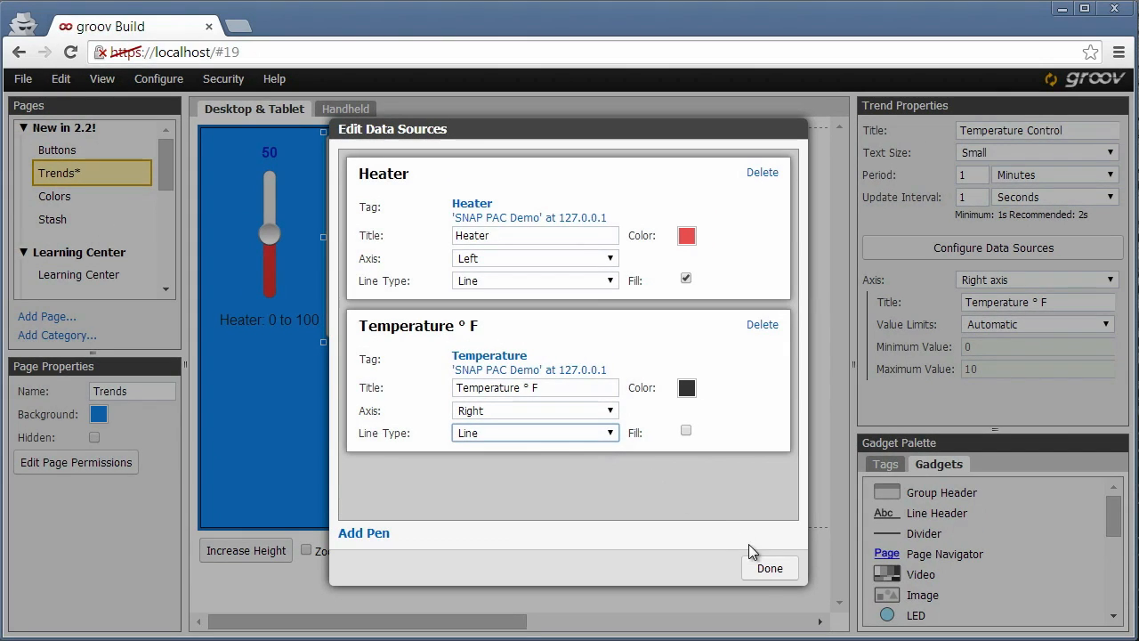
{"action": "left_click", "coordinate": [769, 570]}
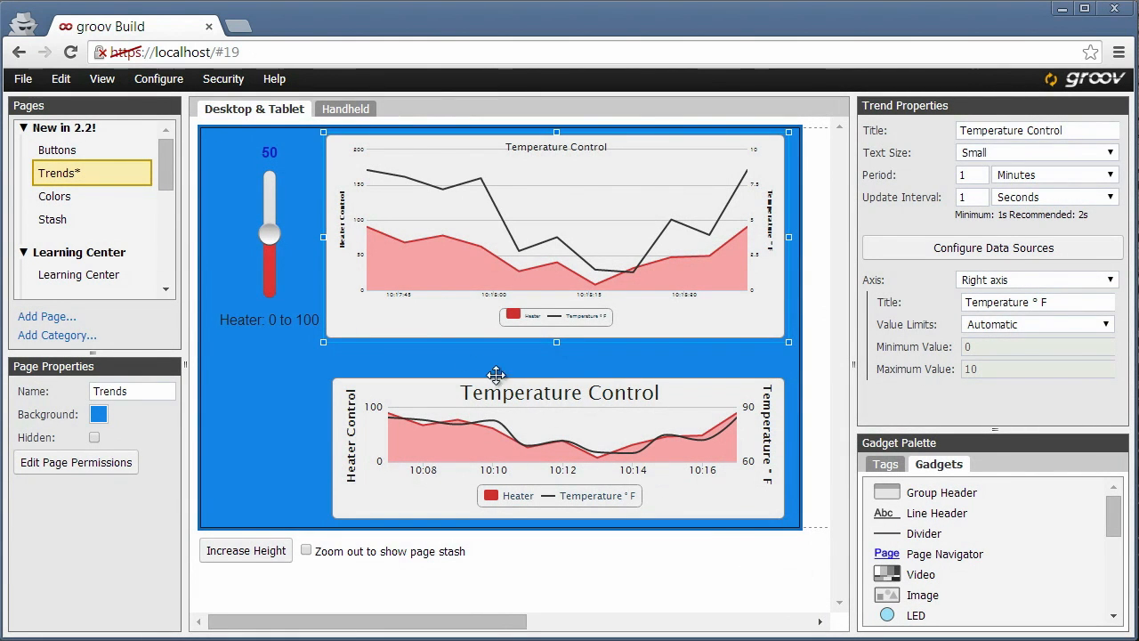
Save all changes and switch to groov View.
{"action": "left_click", "coordinate": [22, 78]}
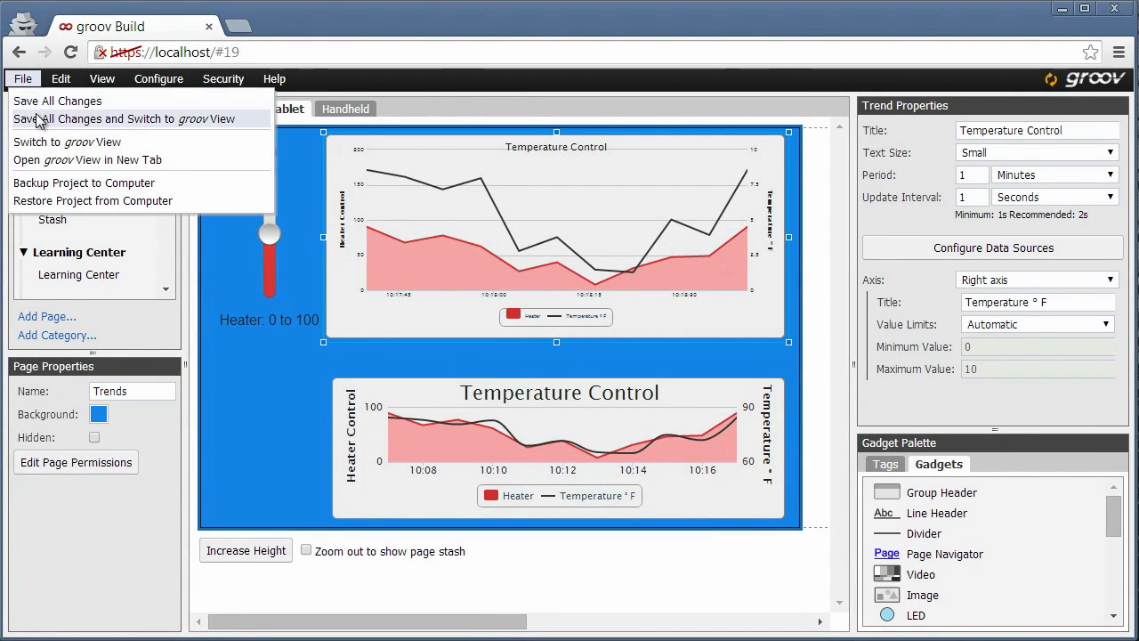
{"action": "left_click", "coordinate": [40, 120]}
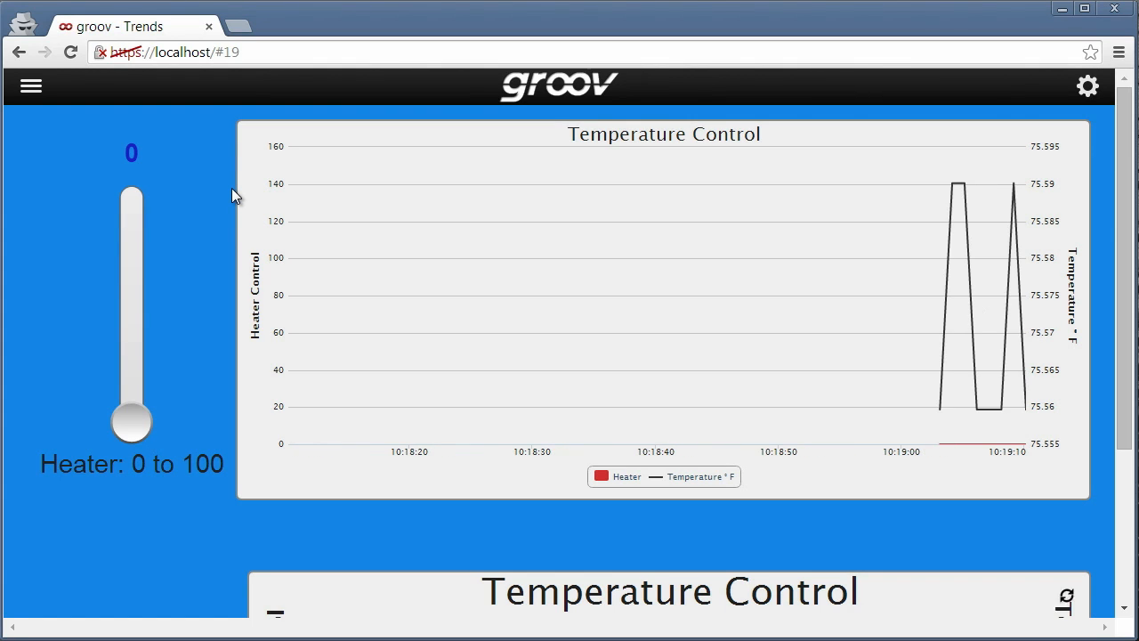
Raise the heater slider to about 32, and further up to about 94.
{"action": "left_click_drag", "start_coordinate": [124, 425], "coordinate": [134, 352]}
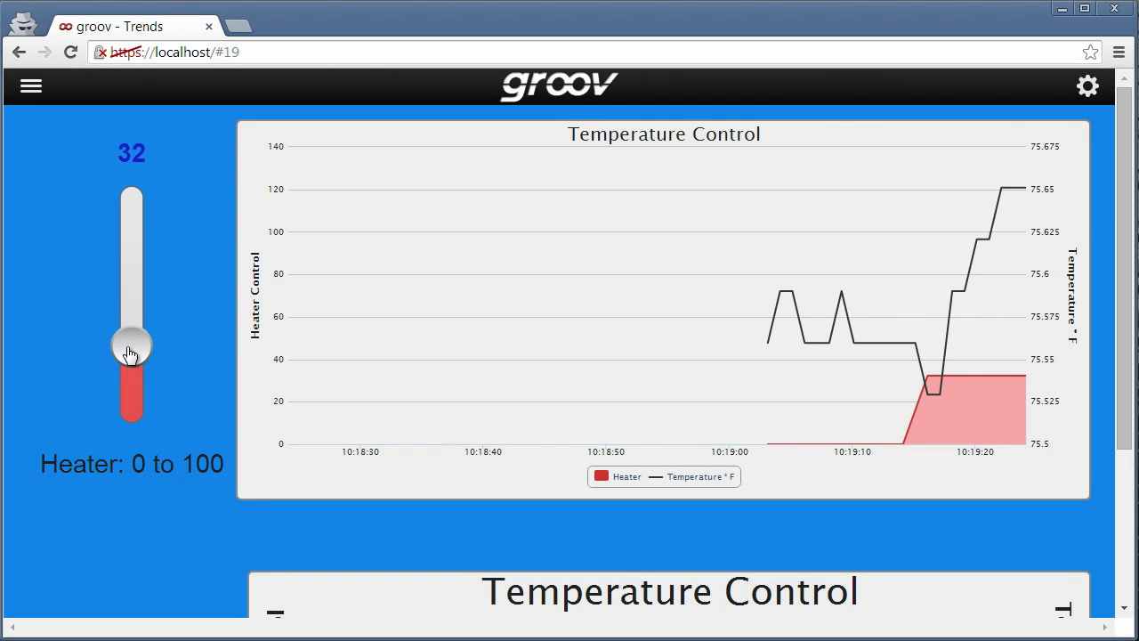
{"action": "left_click_drag", "start_coordinate": [133, 347], "coordinate": [133, 198]}
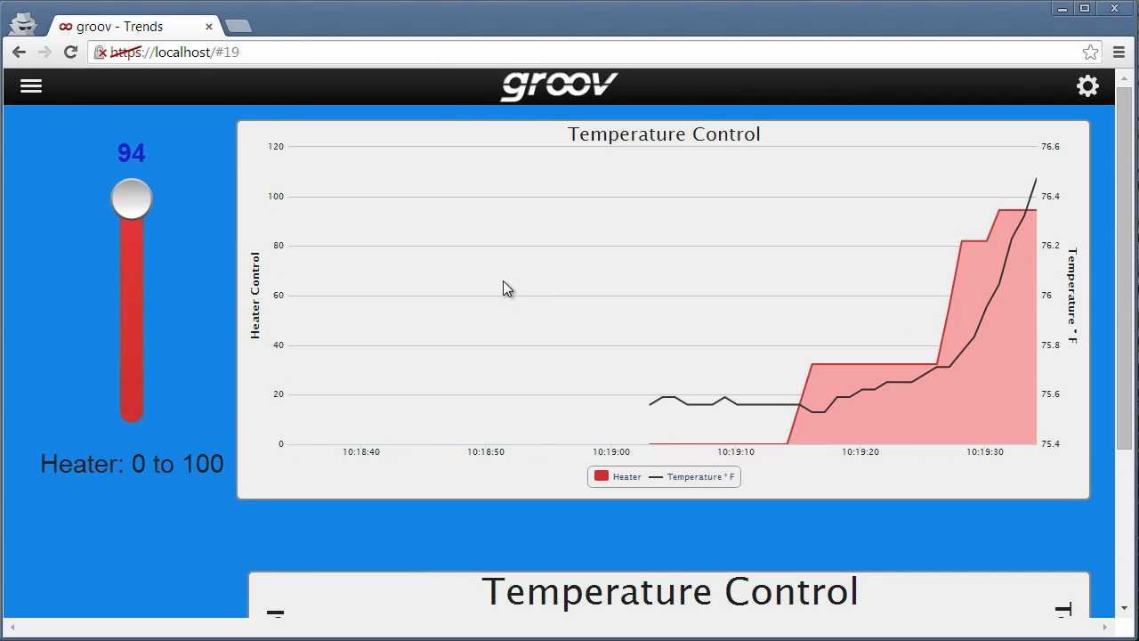
Hide and reshow the Heater pen on the upper live trend, and hide its Temperature ° F pen.
{"action": "mouse_move", "coordinate": [859, 365]}
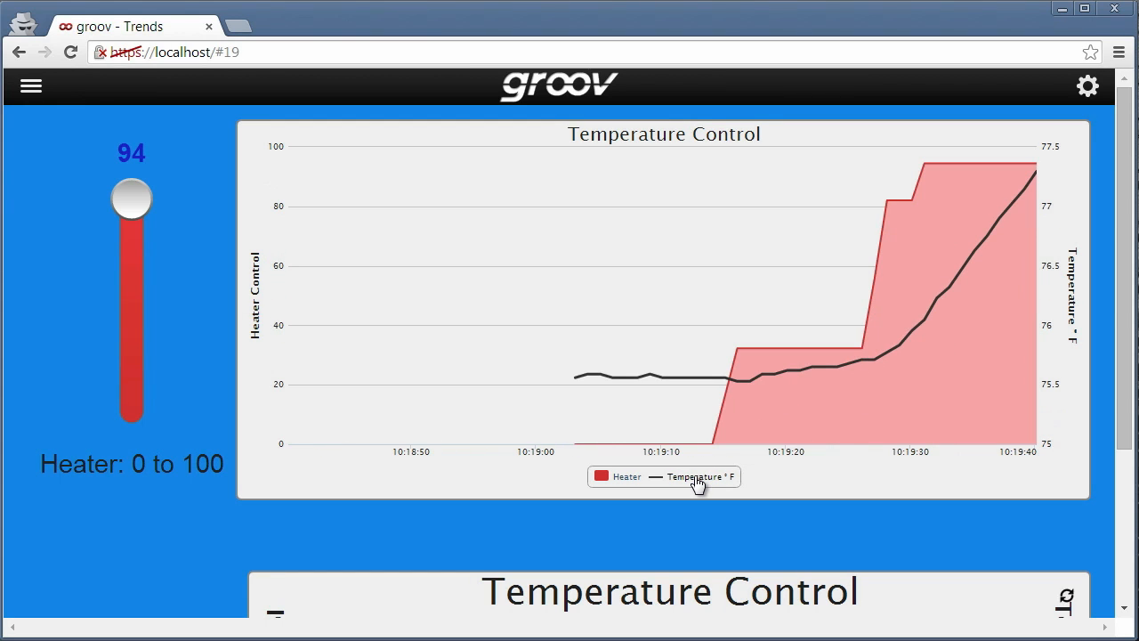
{"action": "left_click", "coordinate": [627, 479]}
{"action": "left_click", "coordinate": [627, 479]}
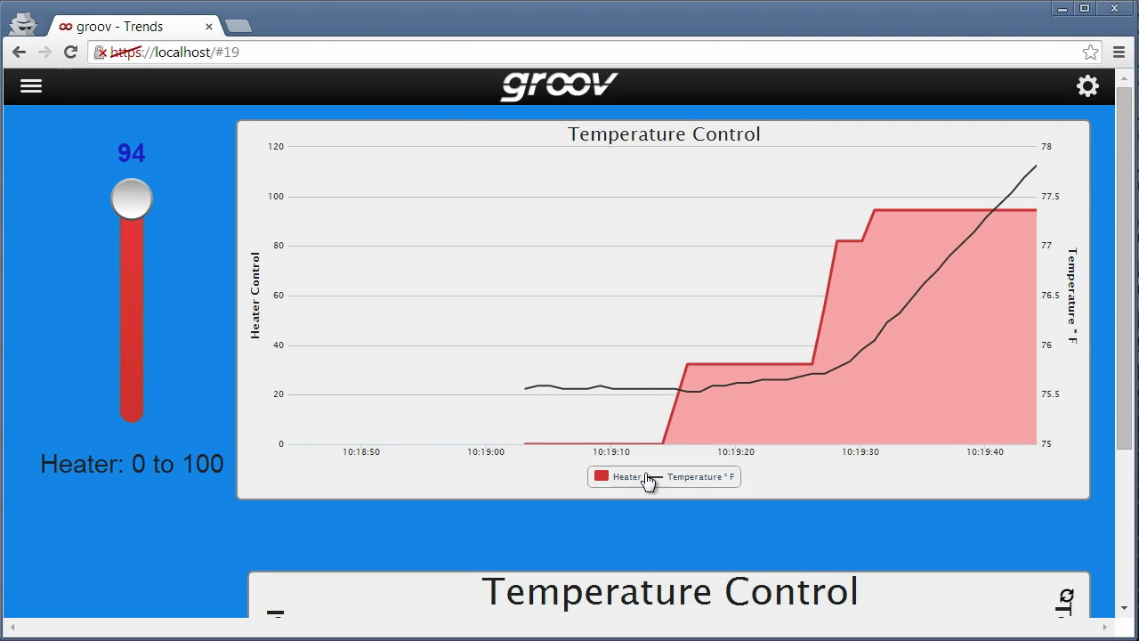
{"action": "left_click", "coordinate": [691, 479]}
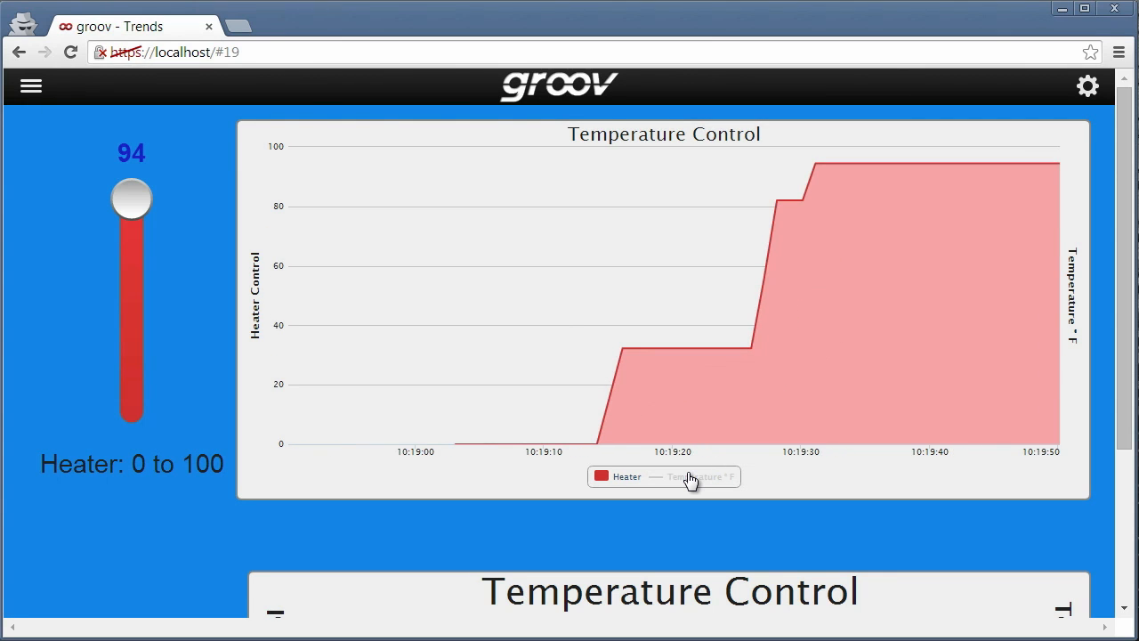
Reshow the Temperature ° F pen on the upper live trend, and hide and reshow its Heater pen.
{"action": "left_click", "coordinate": [691, 479]}
{"action": "left_click", "coordinate": [619, 481]}
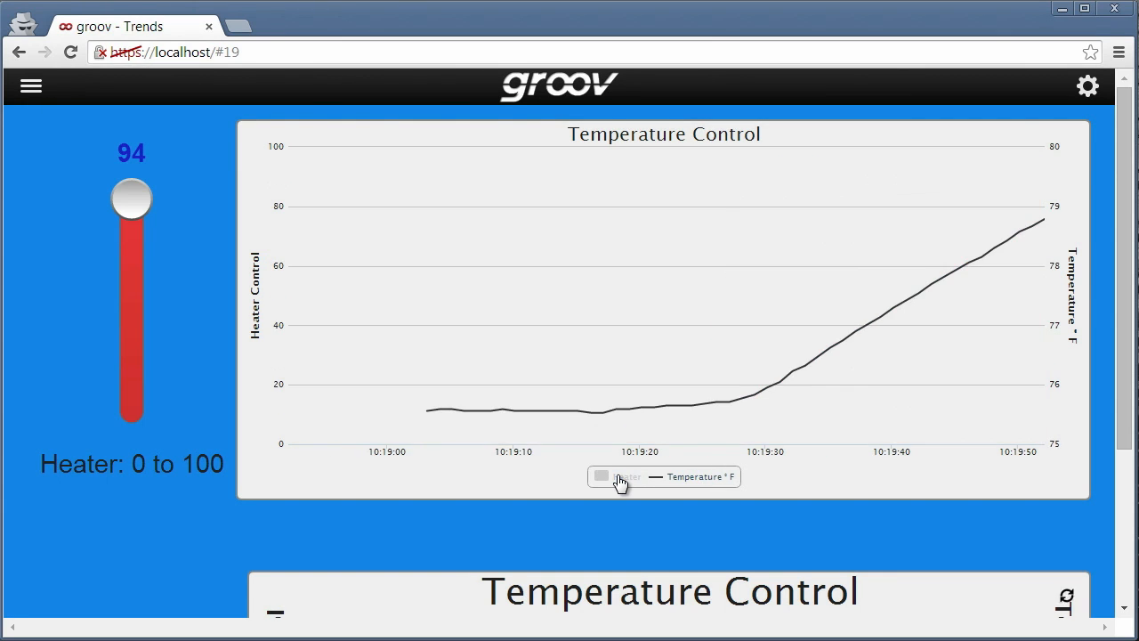
{"action": "left_click", "coordinate": [621, 480]}
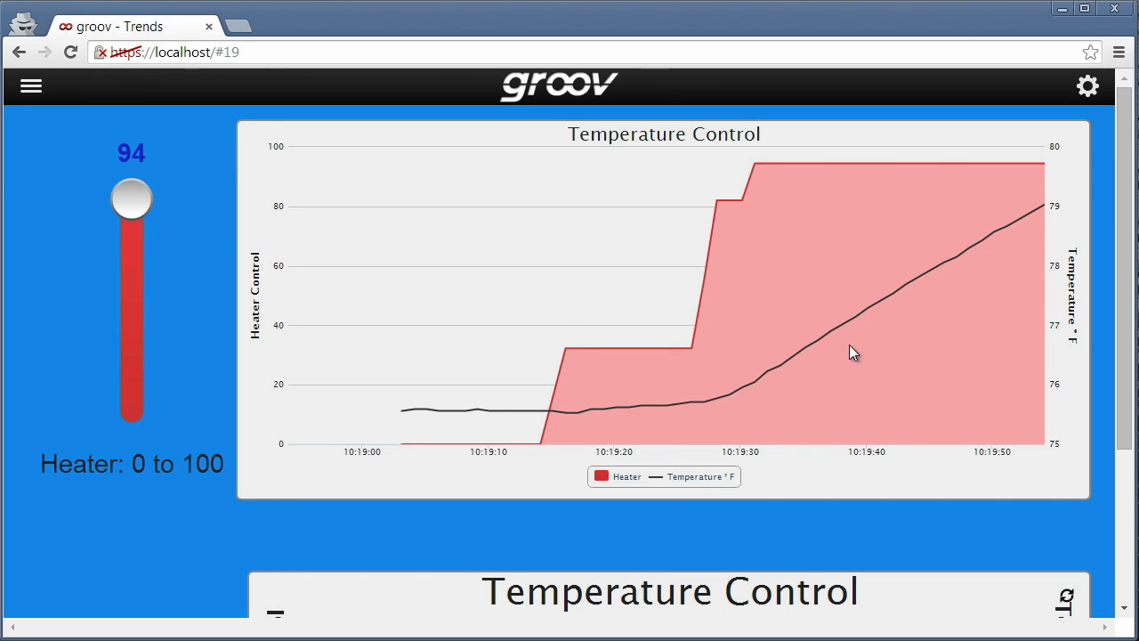
{"action": "mouse_move", "coordinate": [1045, 211]}
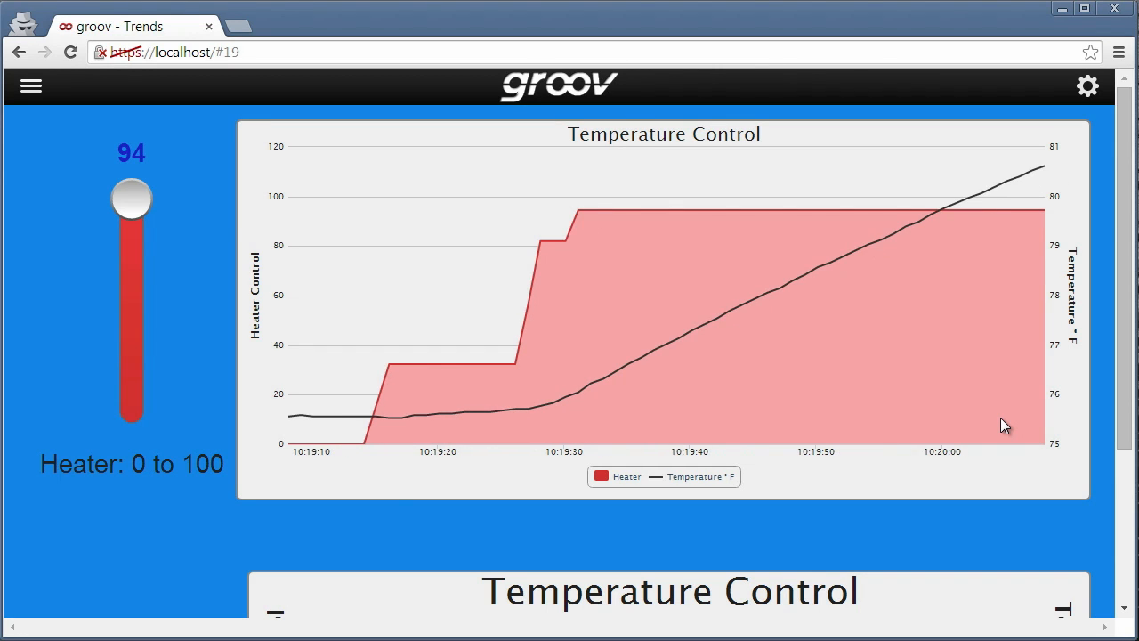
Lower the heater slider gradually to about 29, and shrink the browser window so both Temperature Control trends fit in view.
{"action": "left_click", "coordinate": [136, 214]}
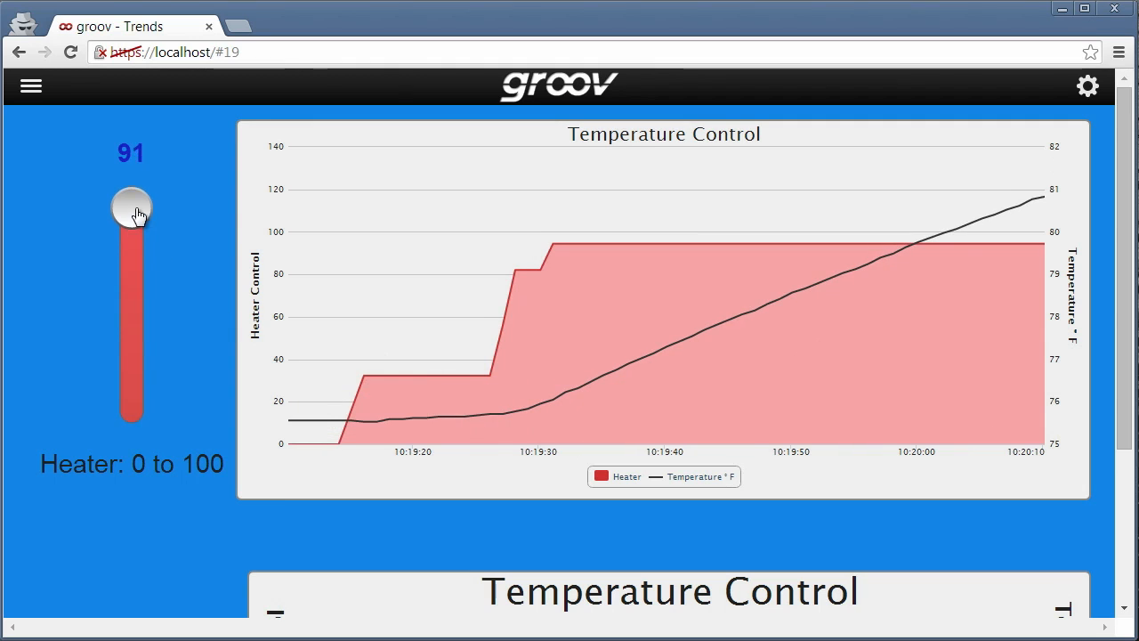
{"action": "left_click_drag", "start_coordinate": [136, 214], "coordinate": [107, 369]}
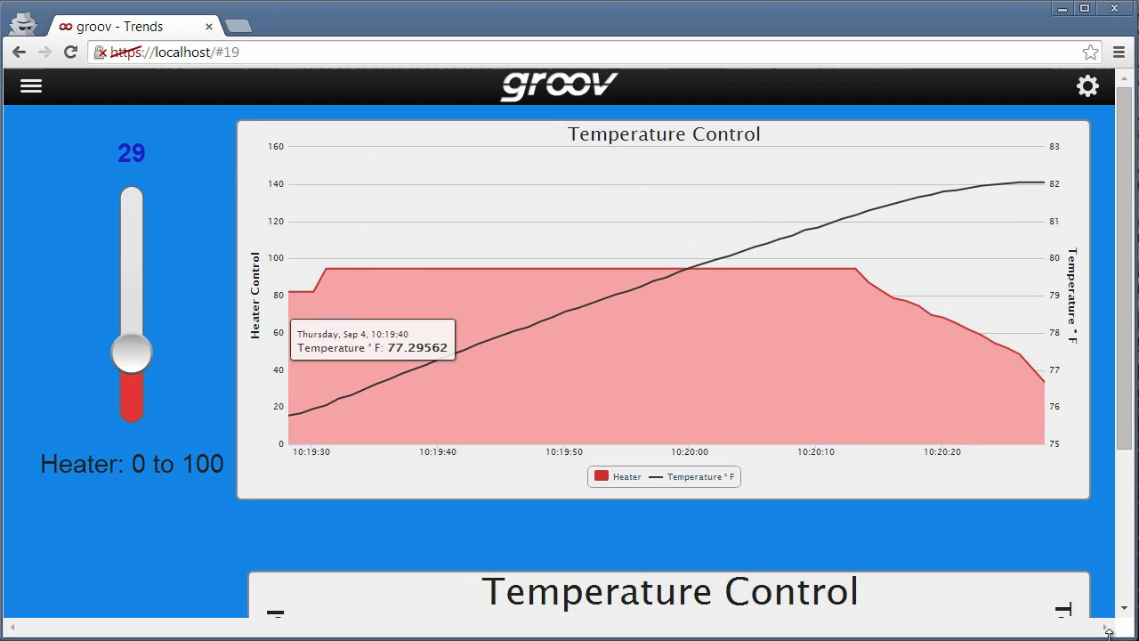
{"action": "left_click_drag", "start_coordinate": [1108, 632], "coordinate": [728, 614]}
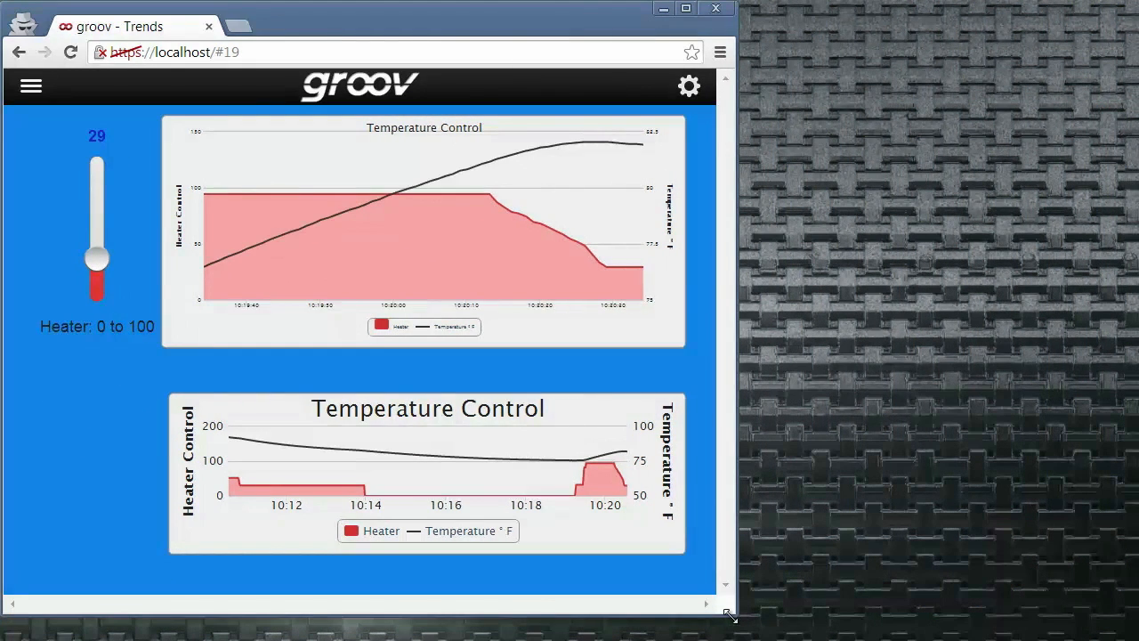